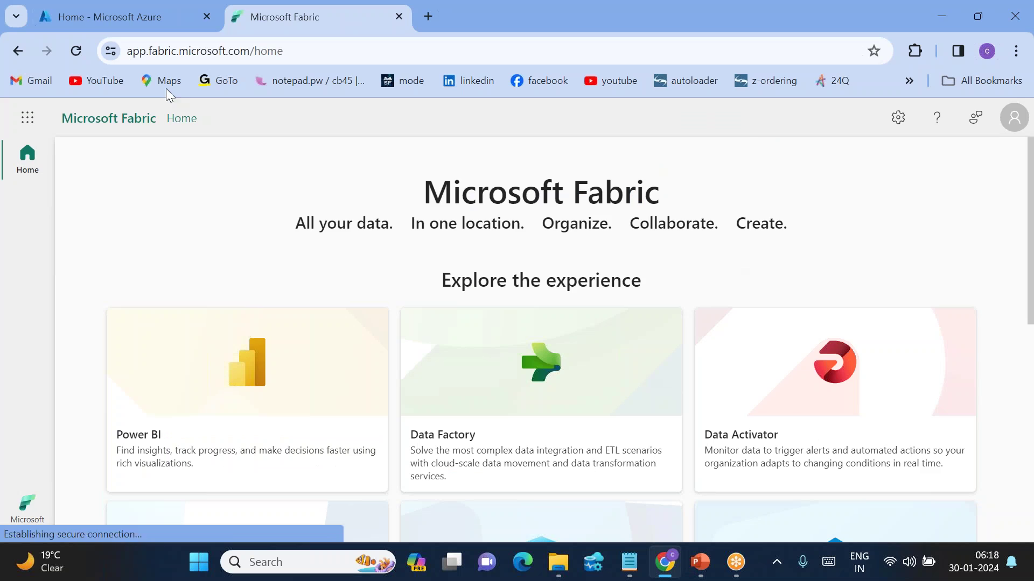
- Open the Create a storage account form from the Azure portal's Storage accounts list
{"action": "left_click", "coordinate": [127, 21]}
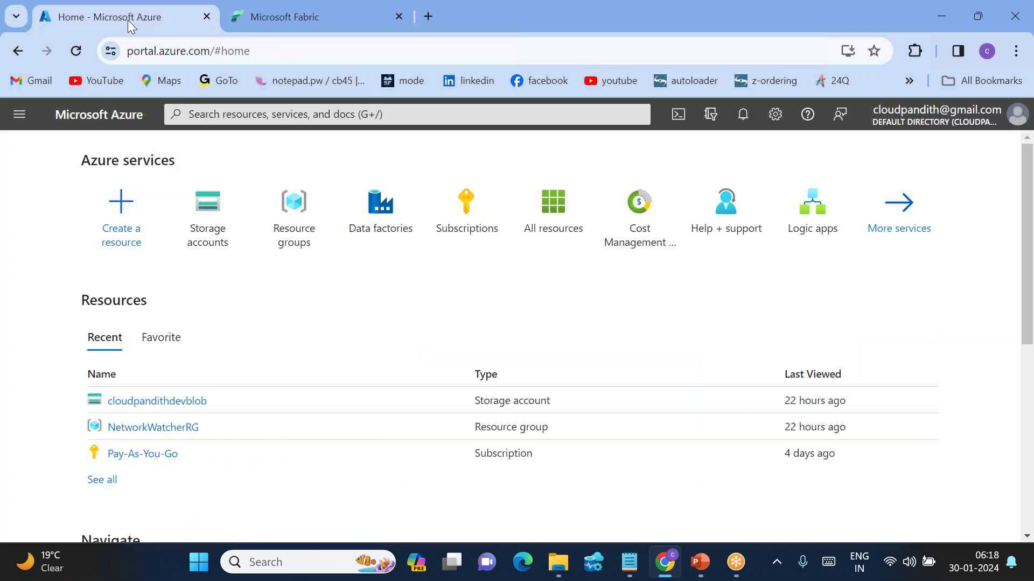
{"action": "left_click", "coordinate": [214, 230]}
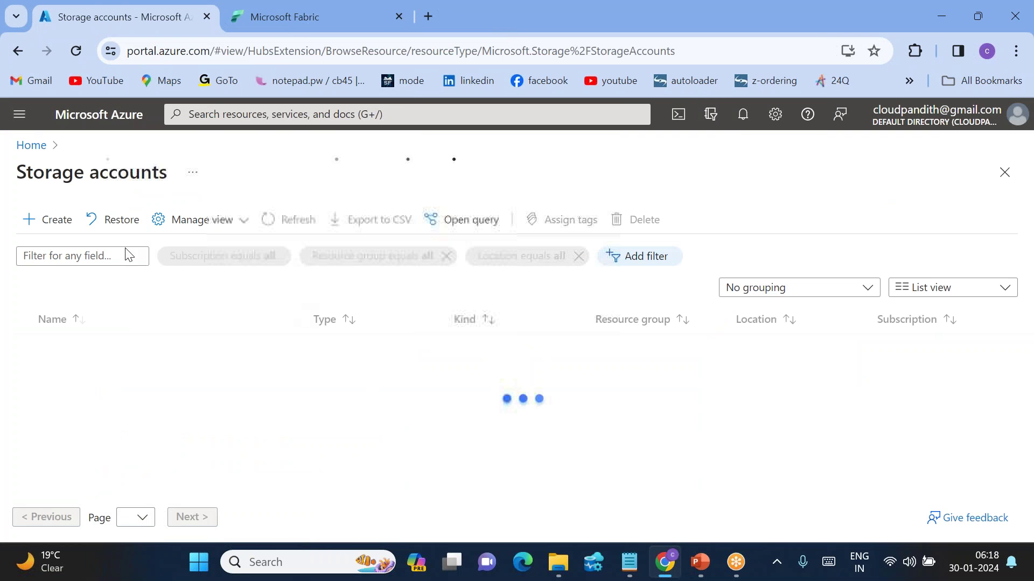
{"action": "left_click", "coordinate": [56, 230]}
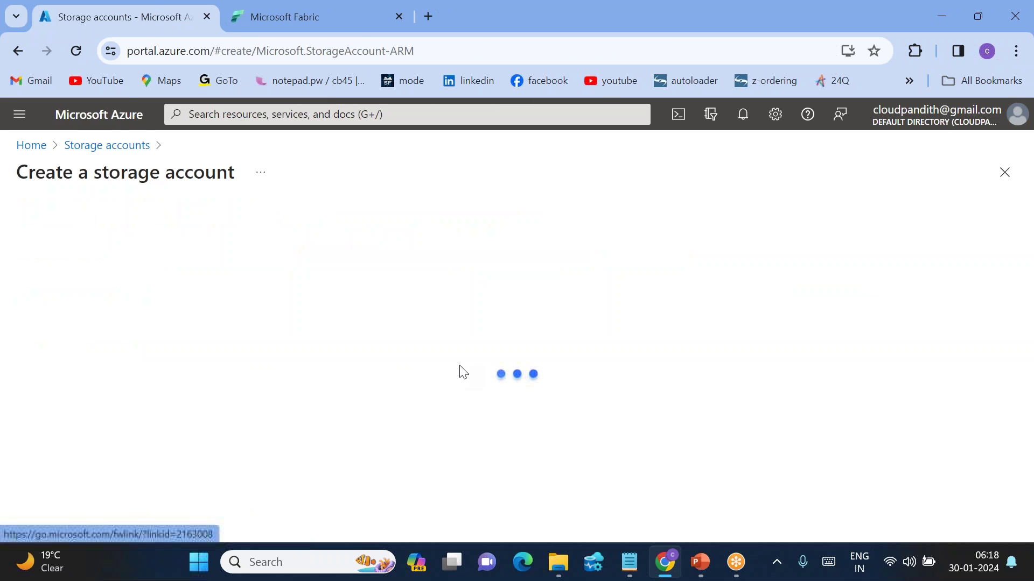
{"action": "scroll", "coordinate": [390, 427], "scroll_direction": "down", "scroll_amount": 3}
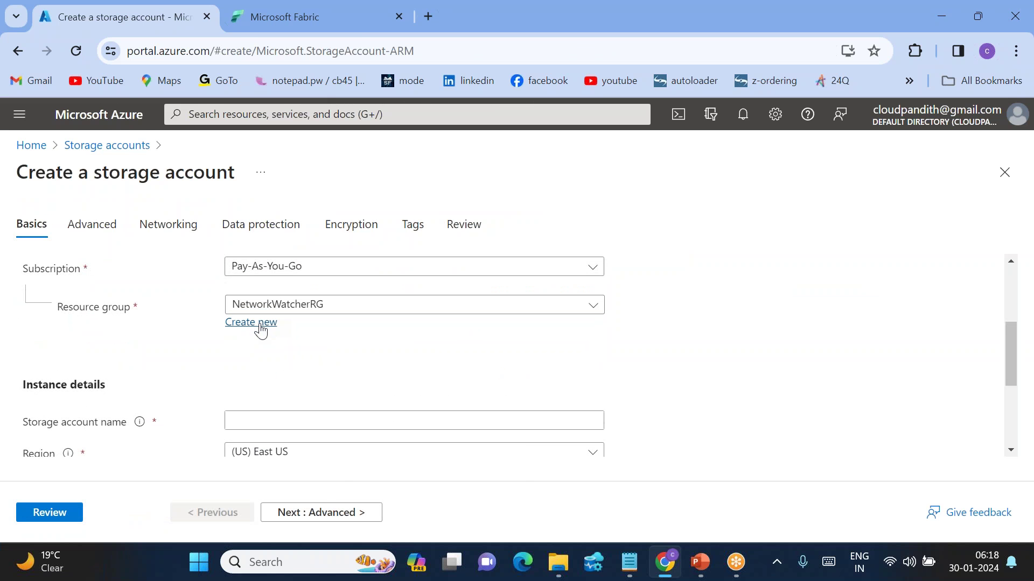
- Put the storage account in a new resource group named cloudpandith-rg
{"action": "left_click", "coordinate": [261, 325]}
{"action": "type", "text": "cloudpandith-rg"}
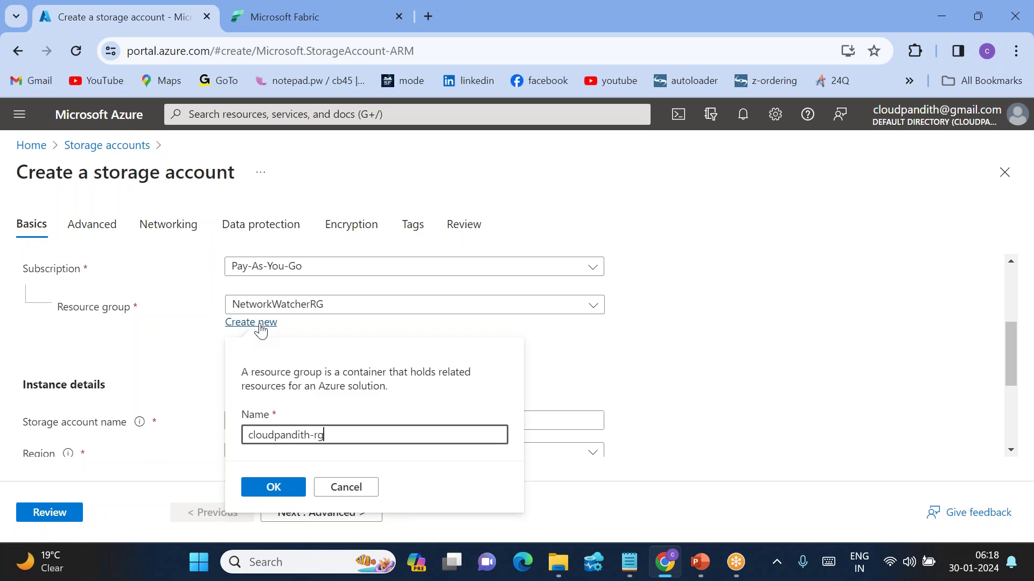
{"action": "left_click", "coordinate": [271, 488]}
- Name the storage account cloudpandithdevadls and continue to the Advanced tab
{"action": "left_click", "coordinate": [277, 421]}
{"action": "type", "text": "cloudpandithdevadls"}
{"action": "left_click", "coordinate": [202, 349]}
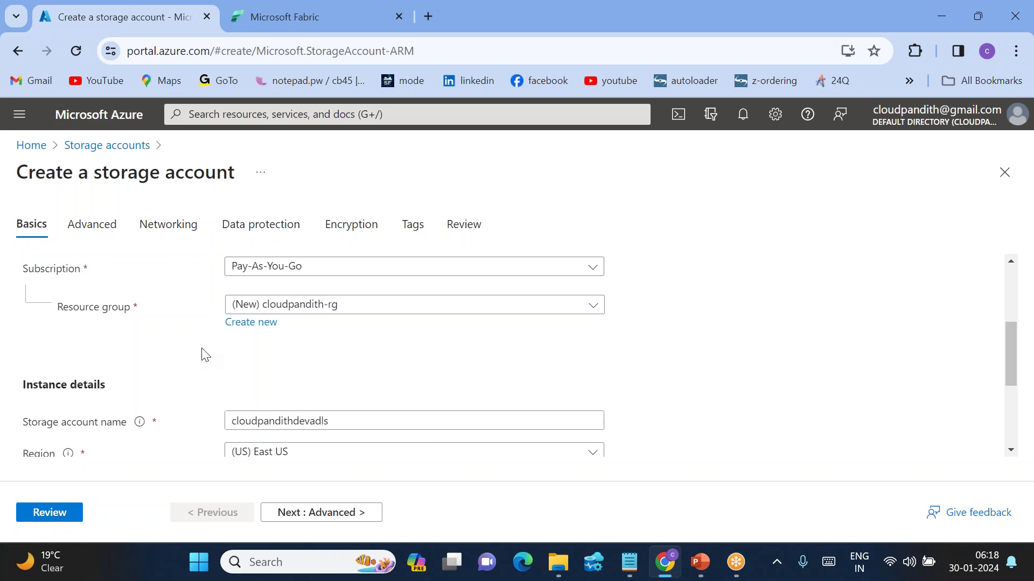
{"action": "scroll", "coordinate": [384, 295], "scroll_direction": "down", "scroll_amount": 2}
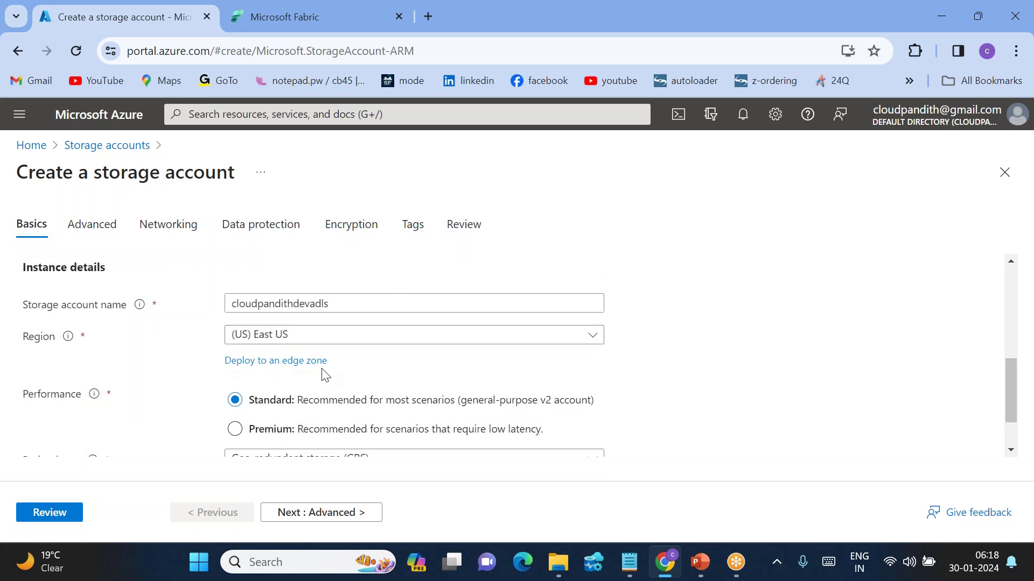
{"action": "left_click", "coordinate": [318, 512]}
- Review Hierarchical Namespace, create the cloudpandithdevadls storage account, then return to Fabric
{"action": "left_click", "coordinate": [309, 520]}
{"action": "scroll", "coordinate": [323, 388], "scroll_direction": "down", "scroll_amount": 5}
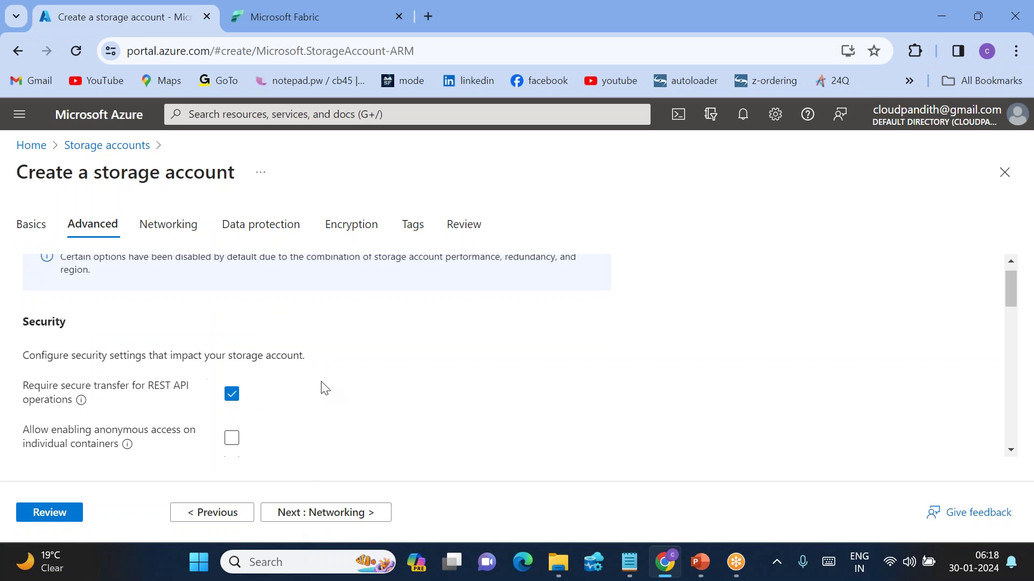
{"action": "scroll", "coordinate": [318, 414], "scroll_direction": "down", "scroll_amount": 1}
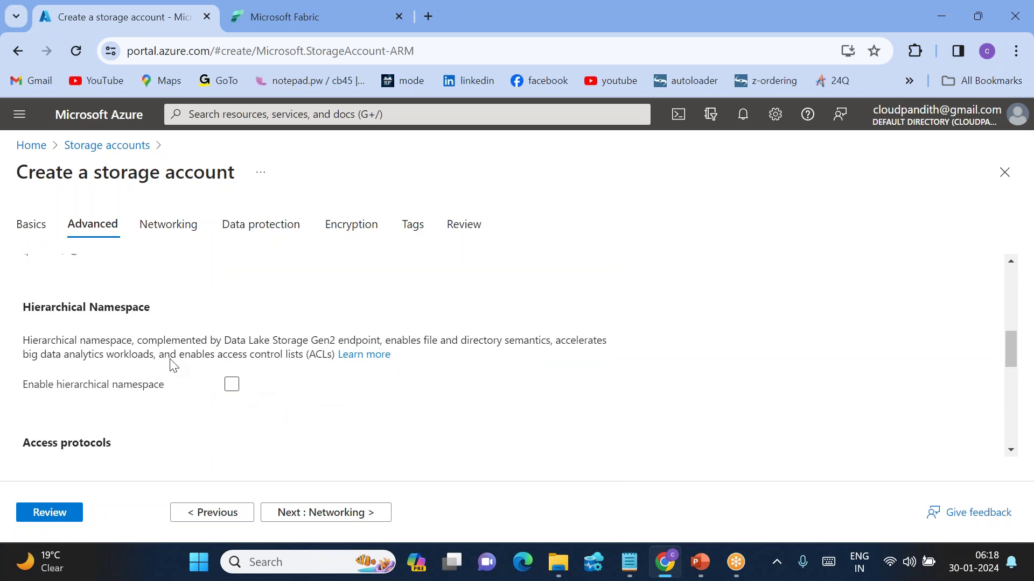
{"action": "left_click_drag", "start_coordinate": [27, 311], "coordinate": [150, 309]}
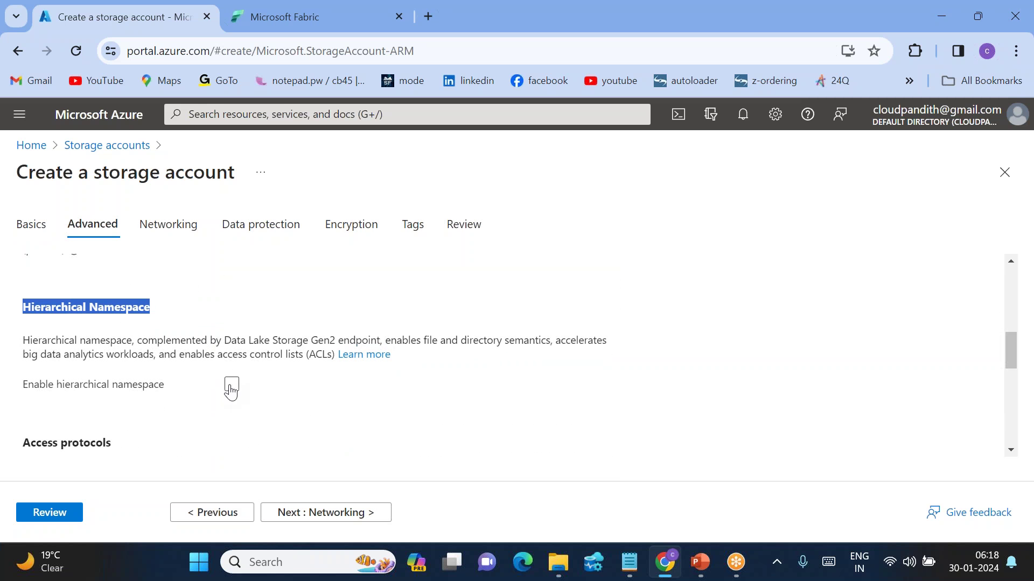
{"action": "left_click", "coordinate": [51, 517]}
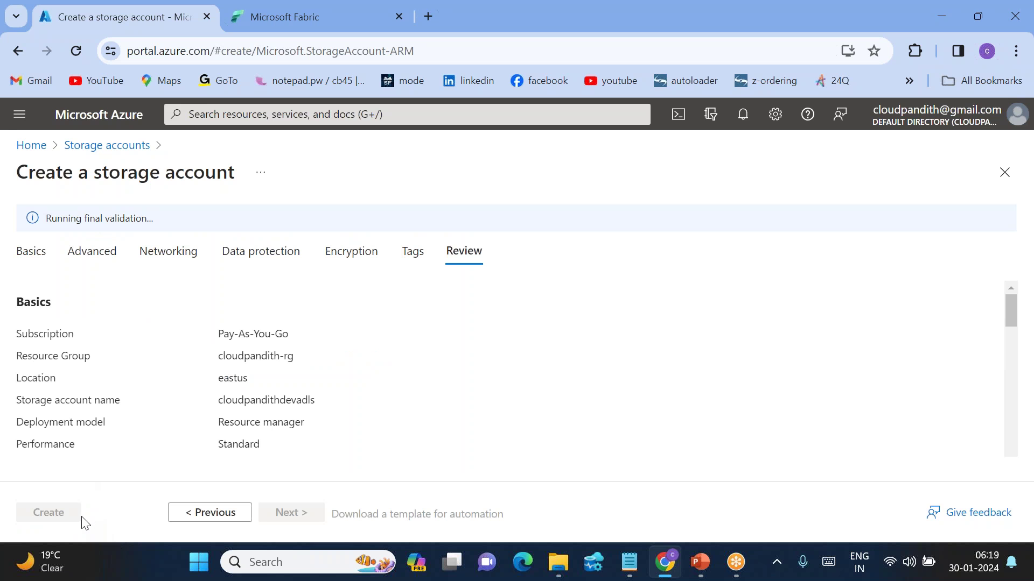
{"action": "left_click", "coordinate": [37, 513]}
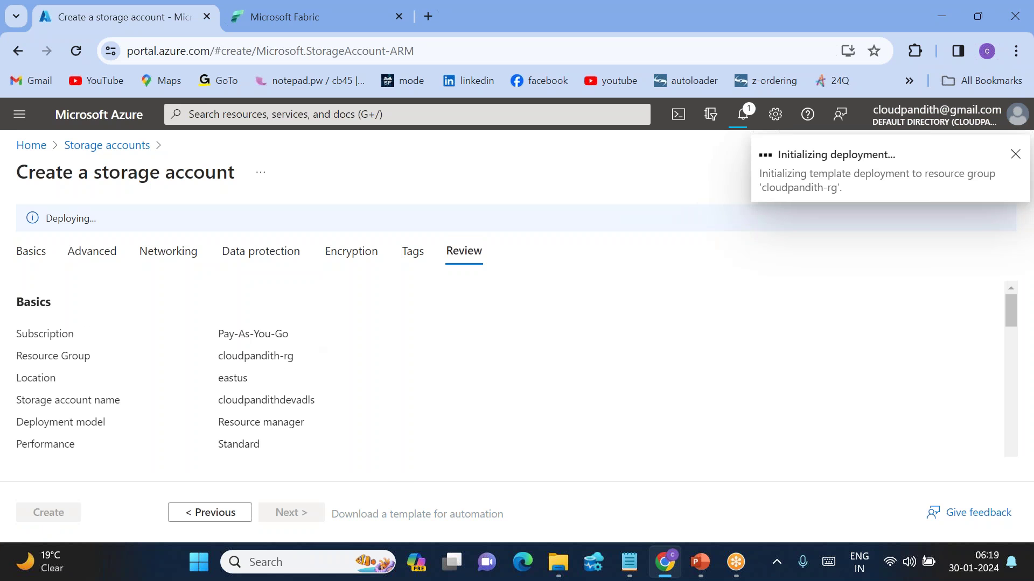
{"action": "left_click", "coordinate": [270, 15]}
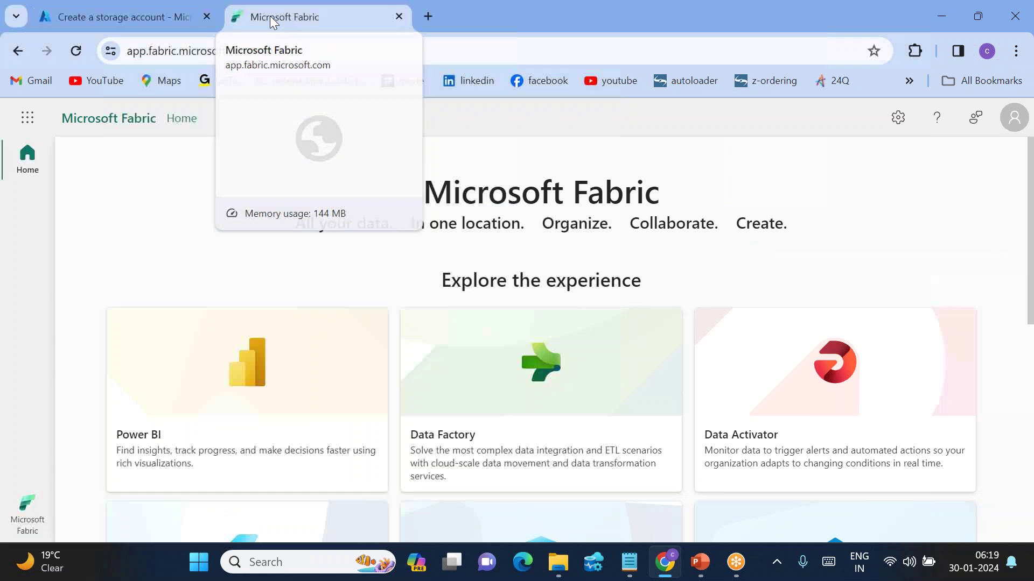
- Create a lakehouse named cloudpandithdevlh in the myws workspace under Data Factory
{"action": "left_click", "coordinate": [464, 411]}
{"action": "left_click", "coordinate": [28, 452]}
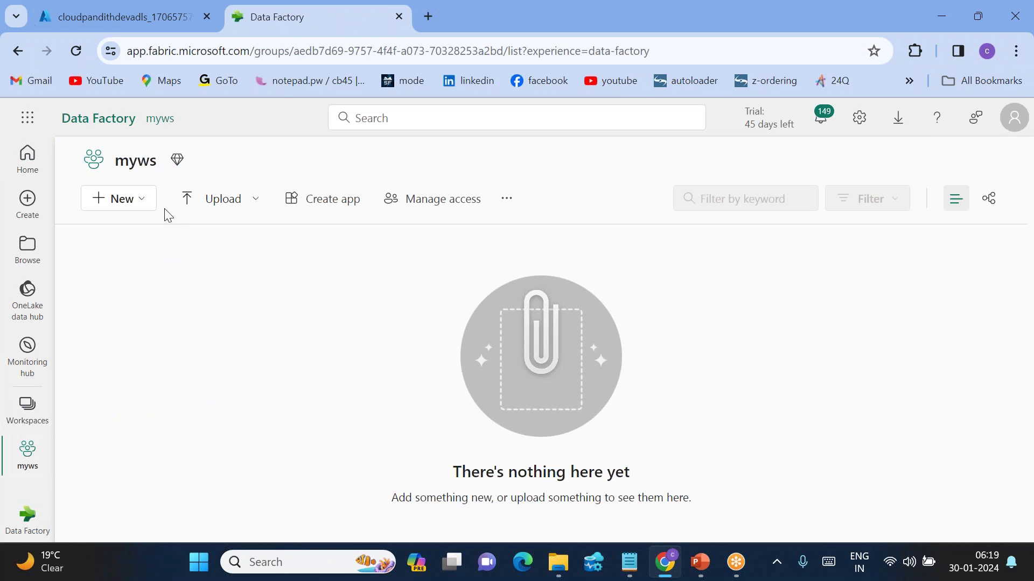
{"action": "left_click", "coordinate": [137, 202]}
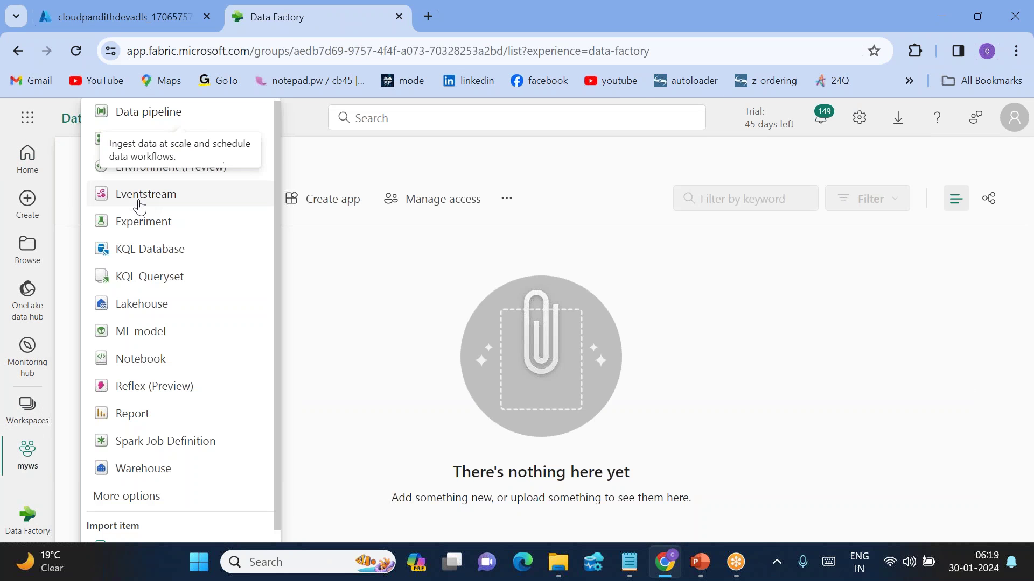
{"action": "left_click", "coordinate": [154, 305]}
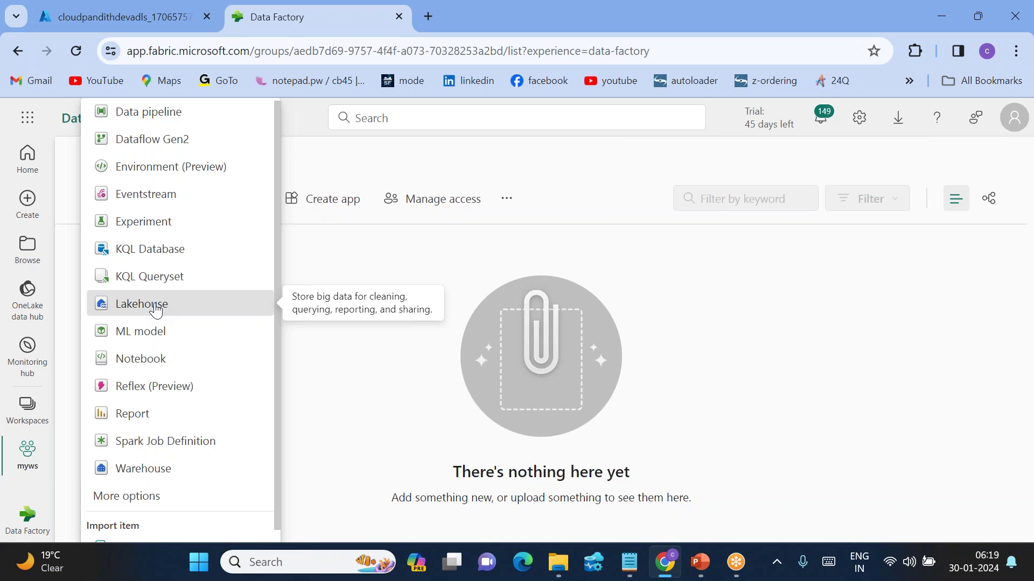
{"action": "type", "text": "cloudpandithdevlh"}
{"action": "left_click", "coordinate": [525, 364]}
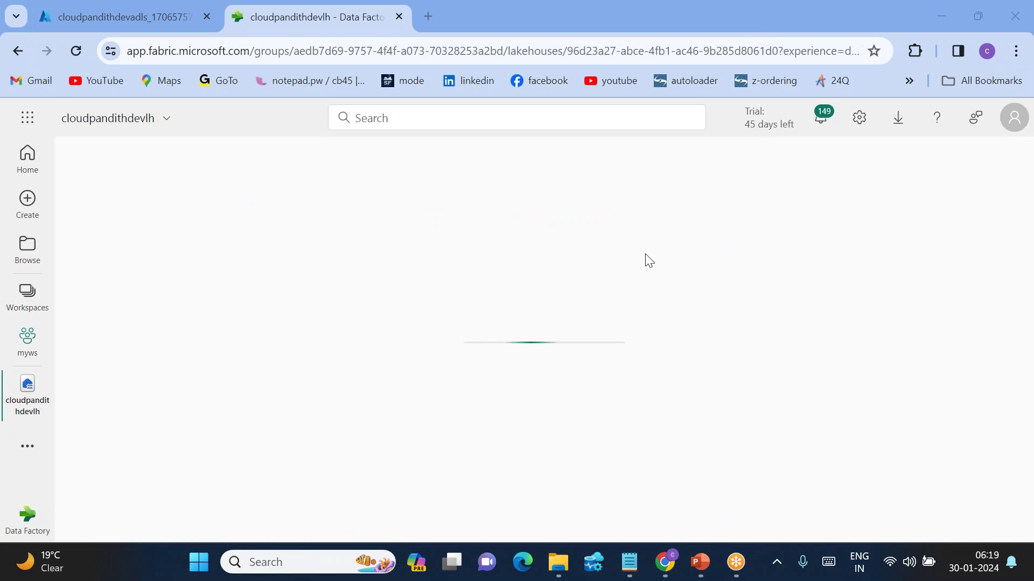
- After checking the Azure deployment, add an output subfolder under the lakehouse's Files
{"action": "left_click", "coordinate": [135, 9]}
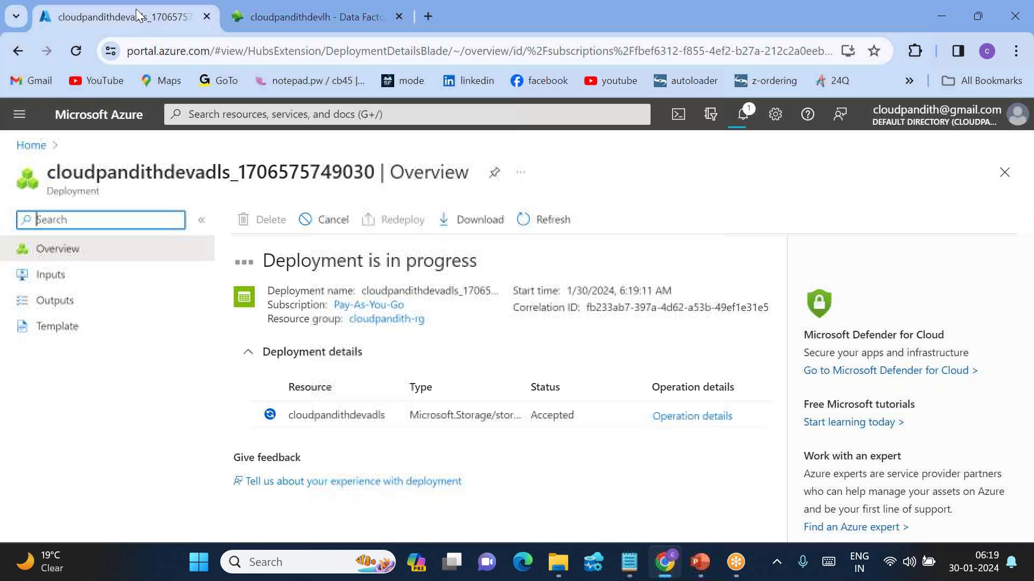
{"action": "left_click", "coordinate": [256, 17]}
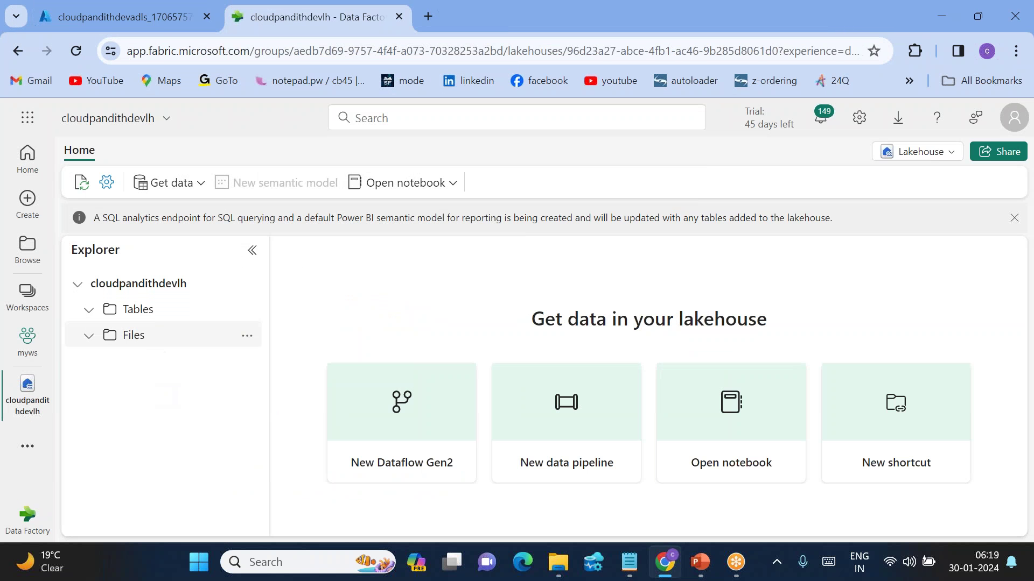
{"action": "left_click", "coordinate": [246, 338]}
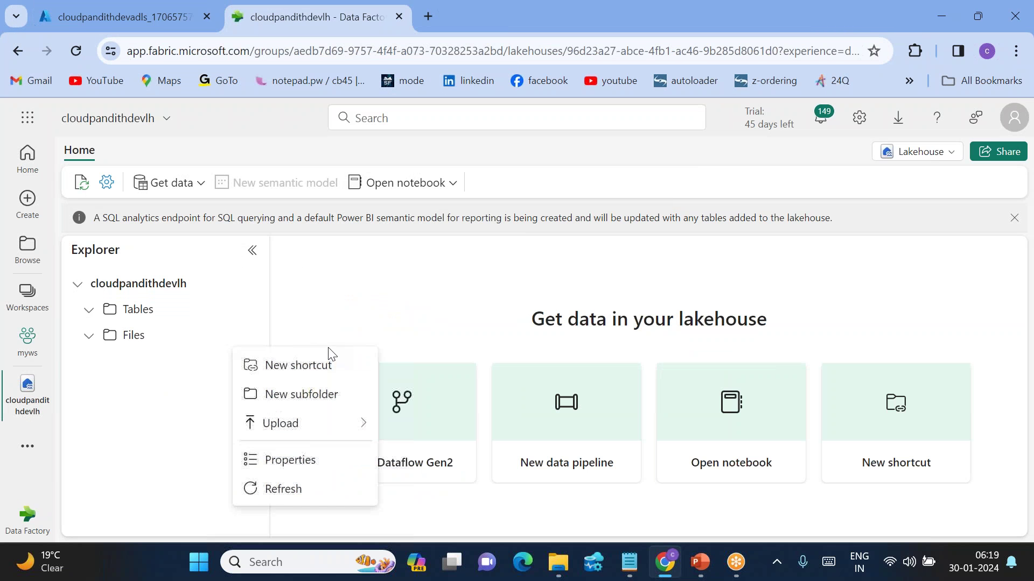
{"action": "left_click", "coordinate": [301, 393]}
{"action": "type", "text": "output"}
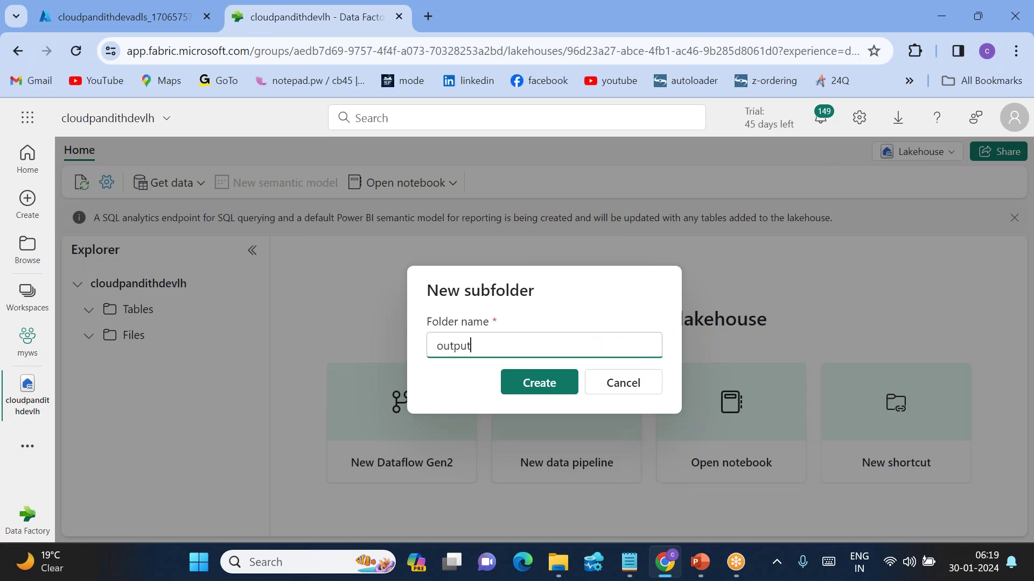
{"action": "key", "text": "Return"}
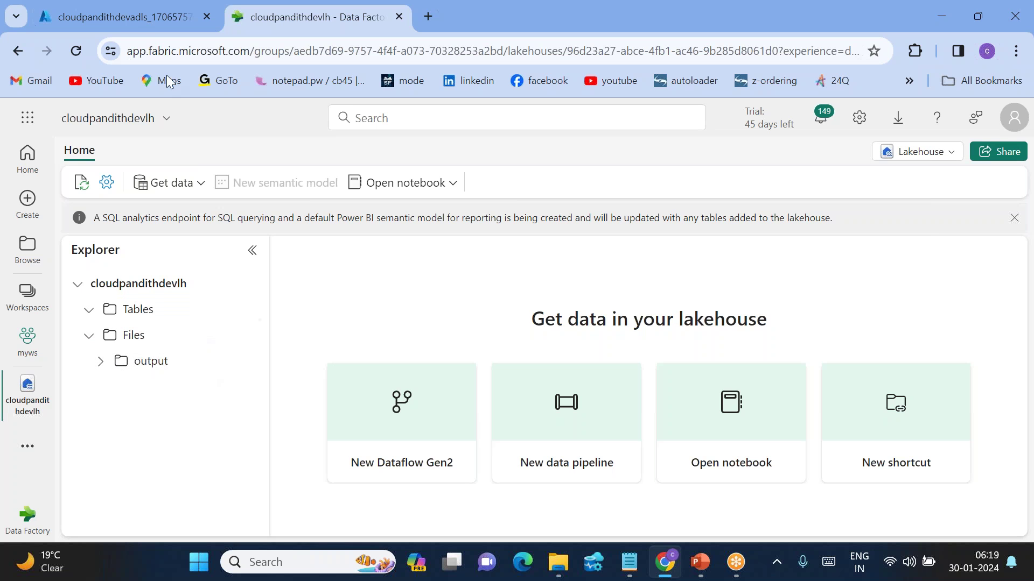
- Open the deployed cloudpandithdevadls account and add a container named input
{"action": "left_click", "coordinate": [120, 17]}
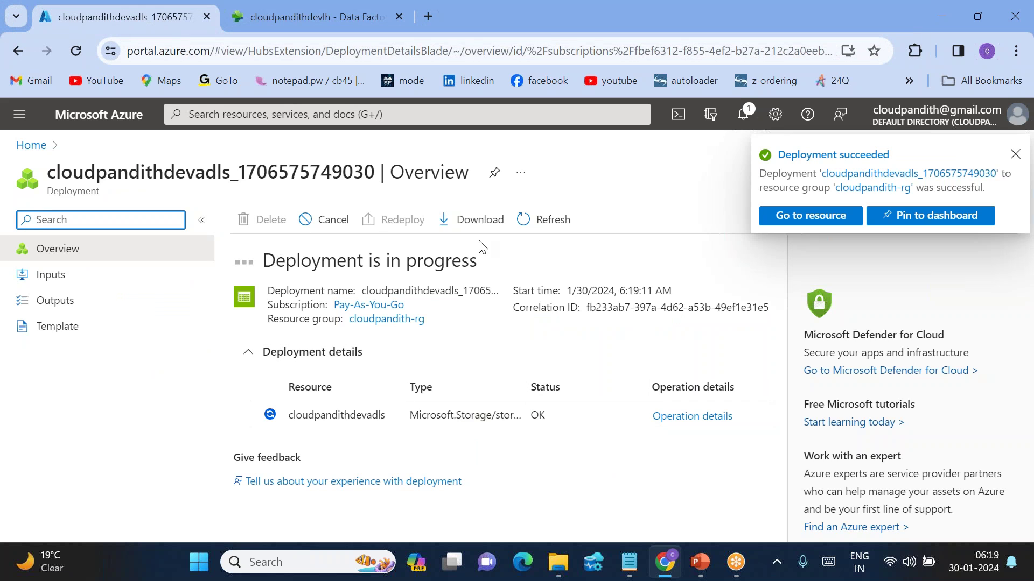
{"action": "left_click", "coordinate": [545, 222]}
{"action": "left_click", "coordinate": [313, 413]}
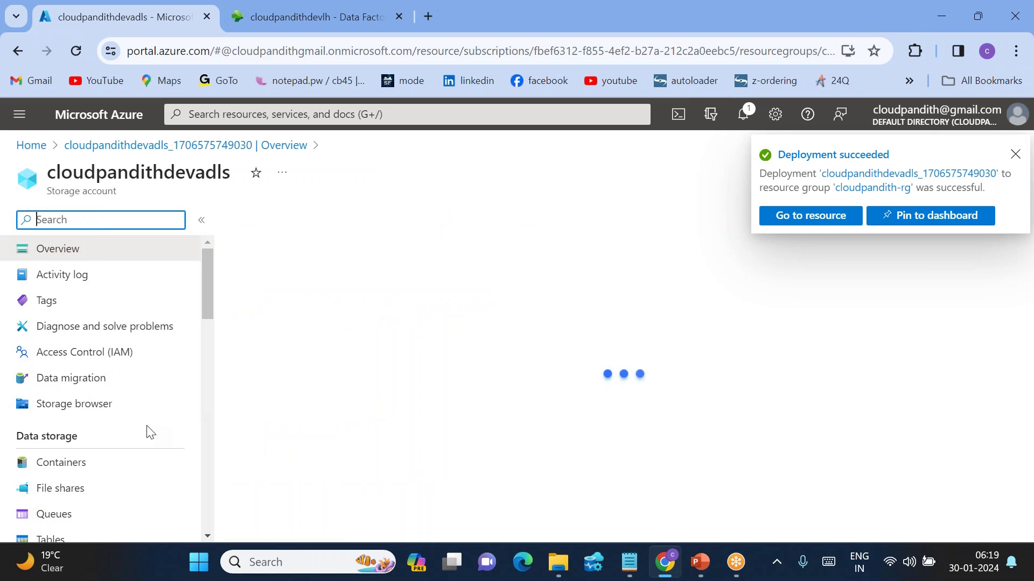
{"action": "left_click", "coordinate": [91, 492]}
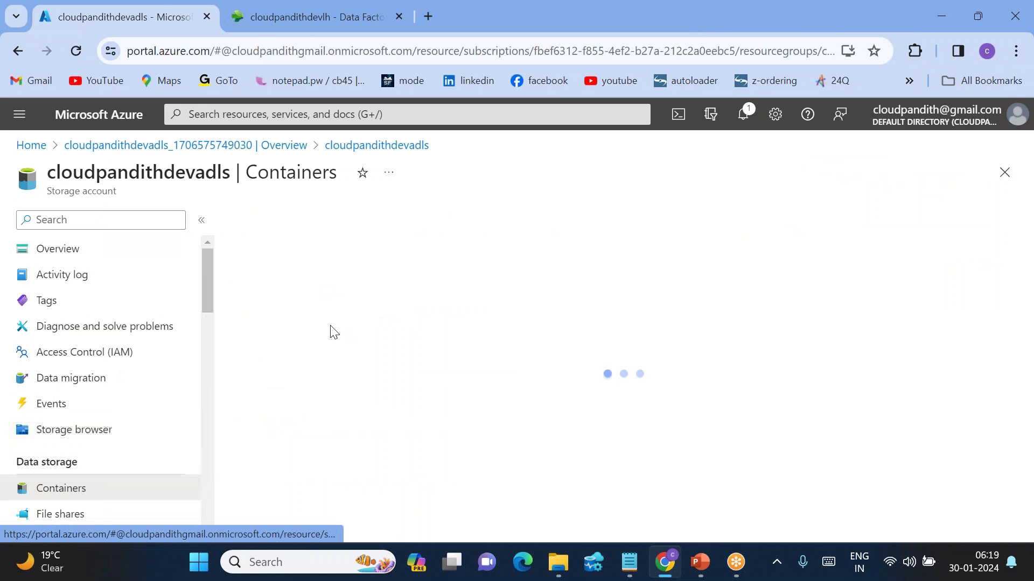
{"action": "left_click", "coordinate": [274, 220]}
{"action": "left_click", "coordinate": [708, 225]}
{"action": "key", "text": "Return"}
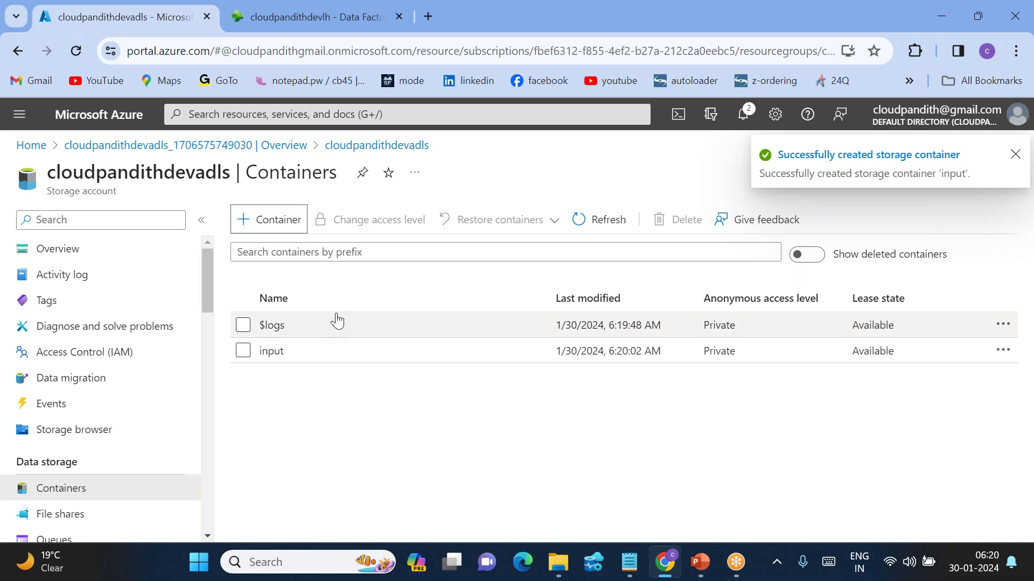
- Open the input container's upload pane and browse to cloudpandith-datasets/set-comma/11
{"action": "left_click", "coordinate": [280, 354]}
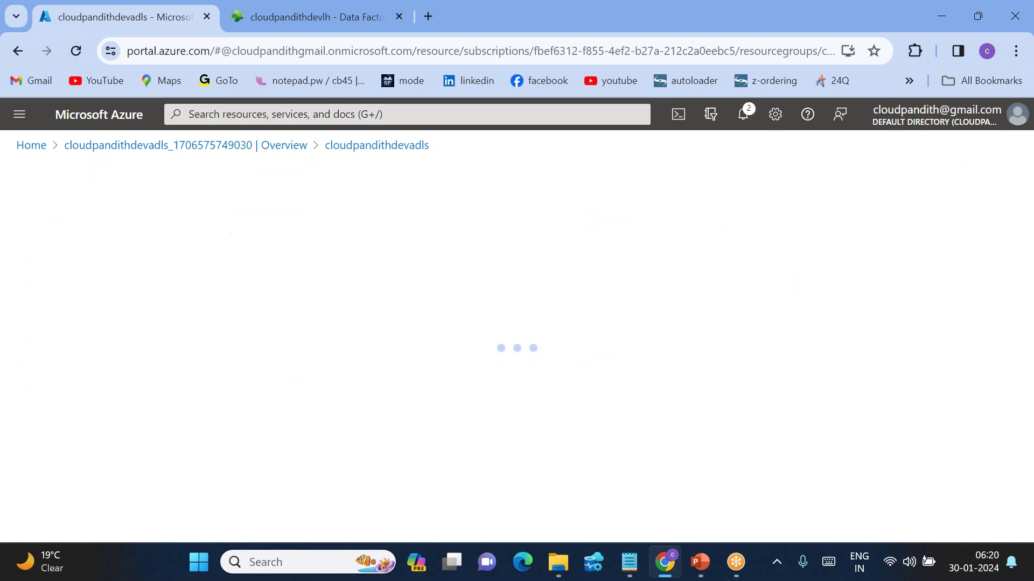
{"action": "left_click", "coordinate": [262, 218]}
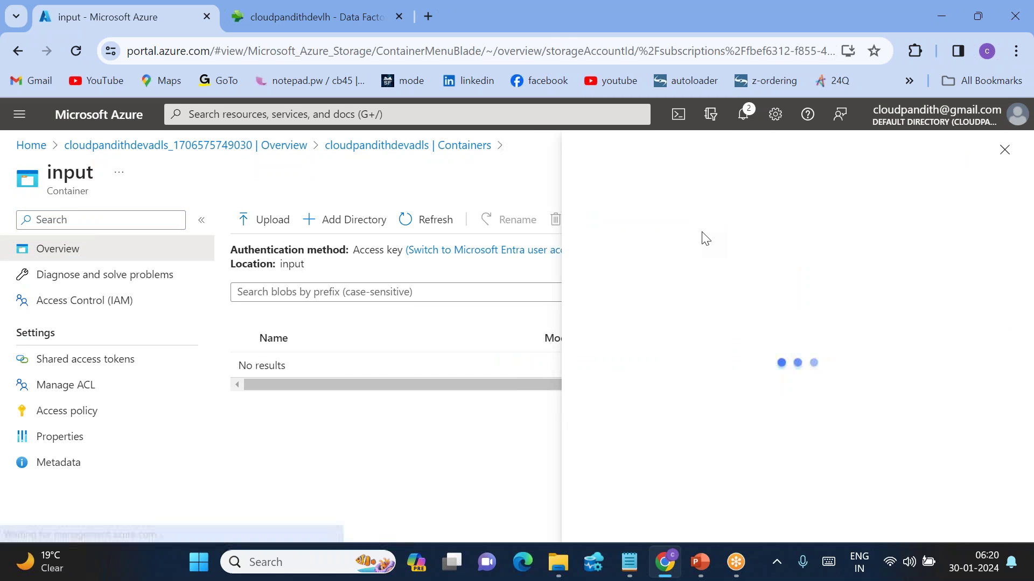
{"action": "left_click", "coordinate": [807, 312]}
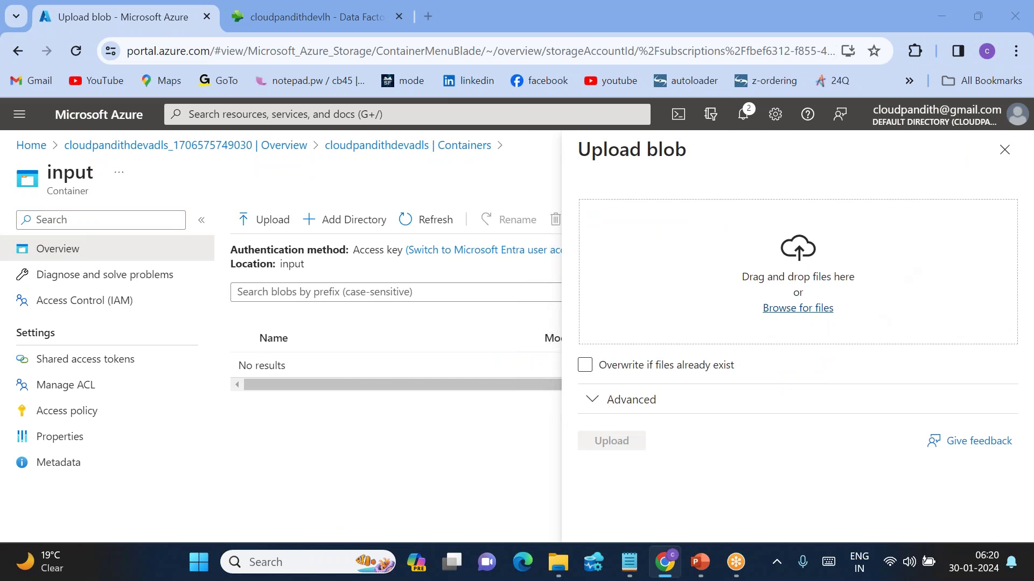
{"action": "scroll", "coordinate": [429, 362], "scroll_direction": "down", "scroll_amount": 5}
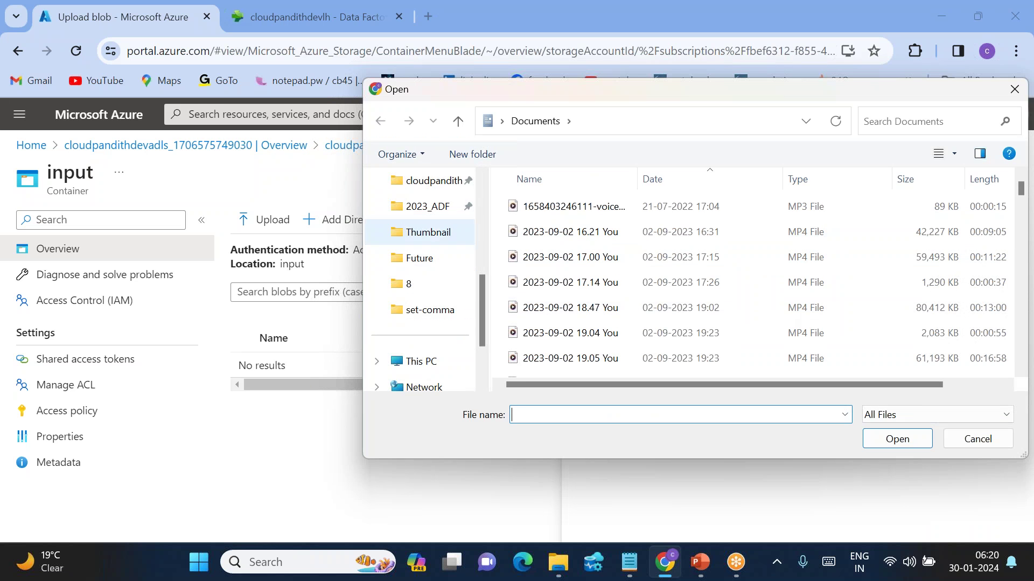
{"action": "left_click", "coordinate": [450, 181]}
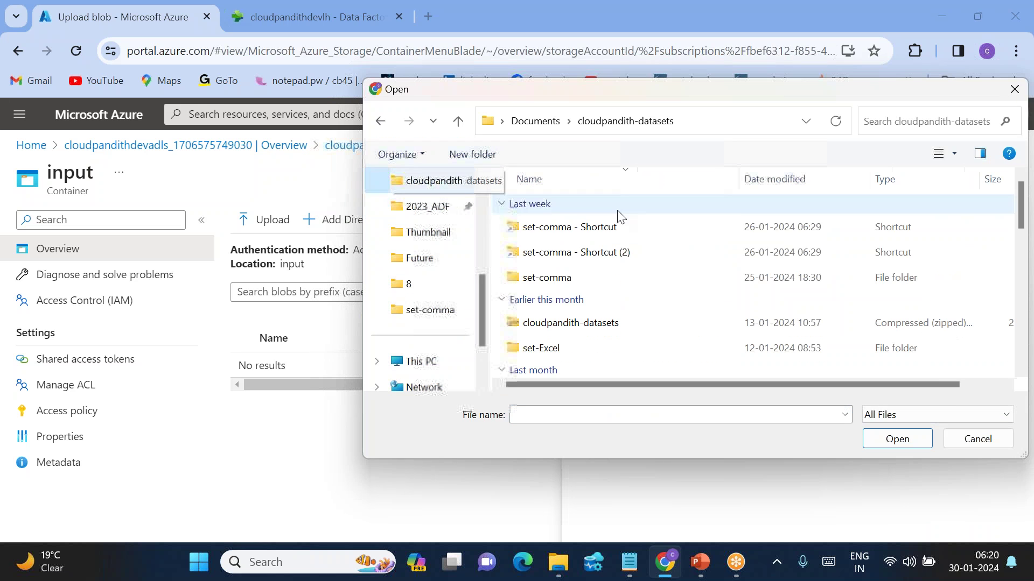
{"action": "double_click", "coordinate": [551, 277]}
{"action": "double_click", "coordinate": [556, 237]}
- Upload credit_daily.csv, credit_monthly.csv and credit_weekly.csv, then return to the Fabric lakehouse
{"action": "left_click", "coordinate": [556, 237]}
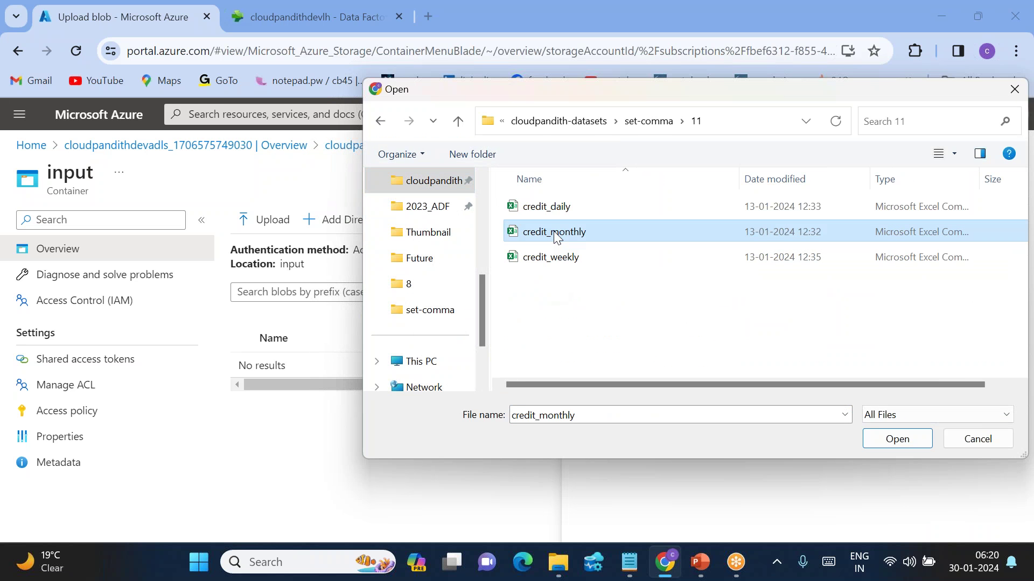
{"action": "key", "text": "ctrl+a"}
{"action": "left_click", "coordinate": [892, 439]}
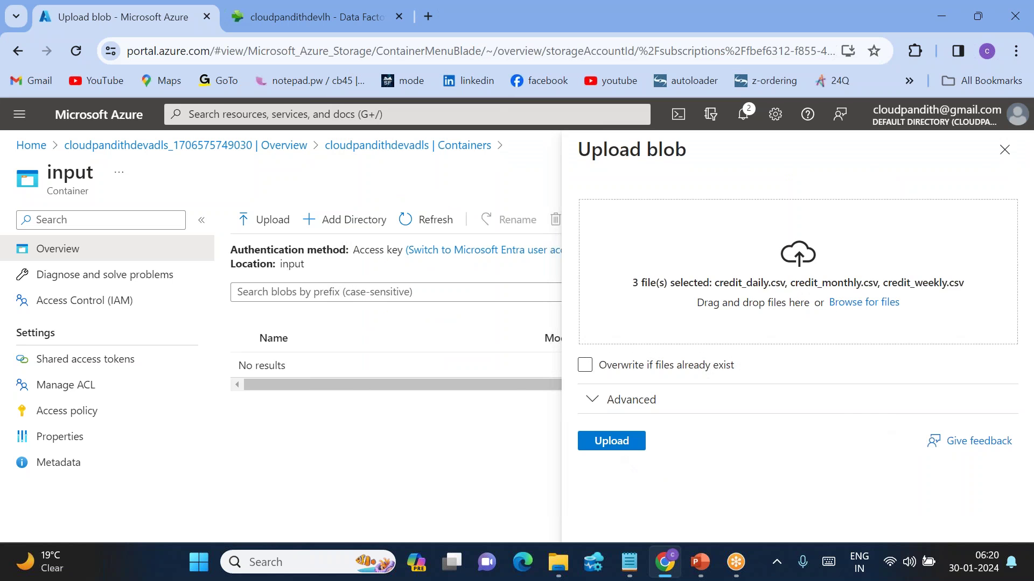
{"action": "left_click", "coordinate": [610, 440]}
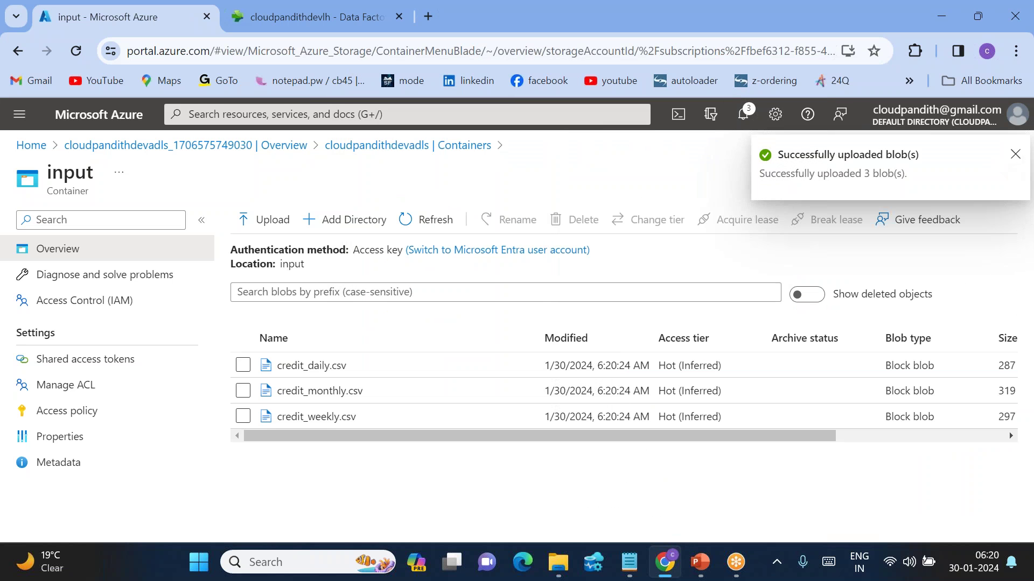
{"action": "left_click", "coordinate": [1016, 154]}
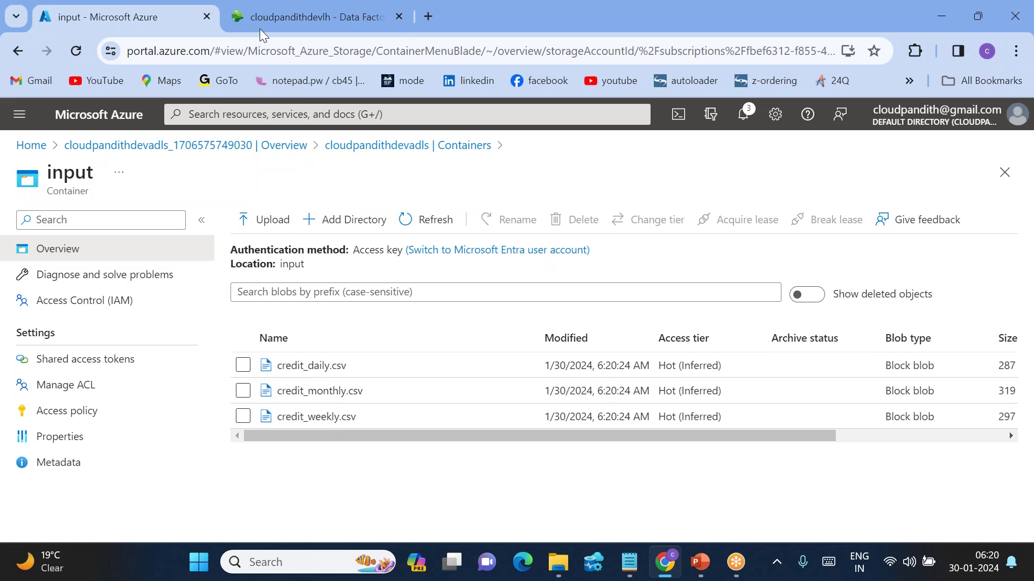
{"action": "left_click", "coordinate": [275, 15]}
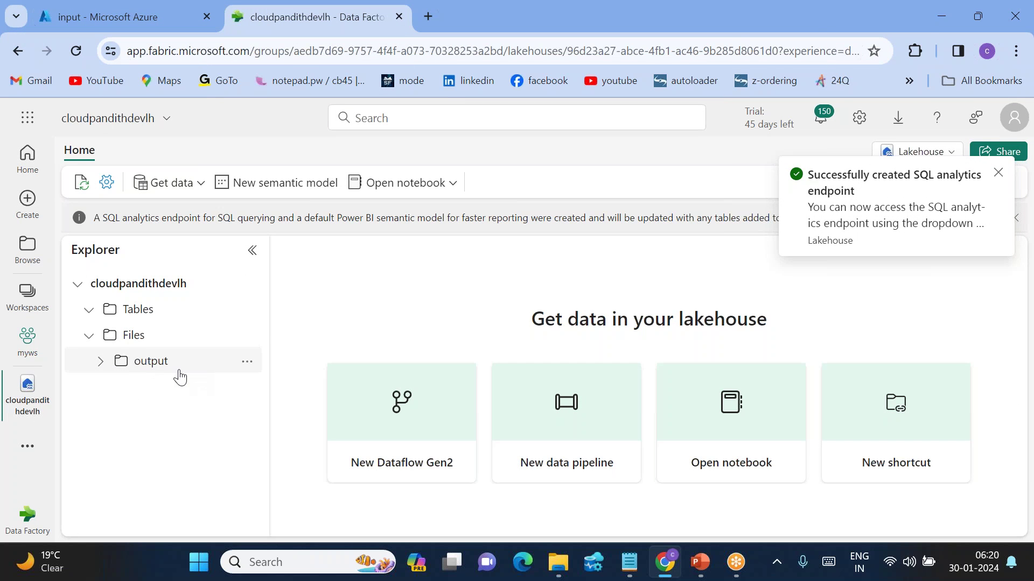
- Go to the myws workspace item list and pick Data pipeline from the New menu
{"action": "left_click", "coordinate": [26, 354]}
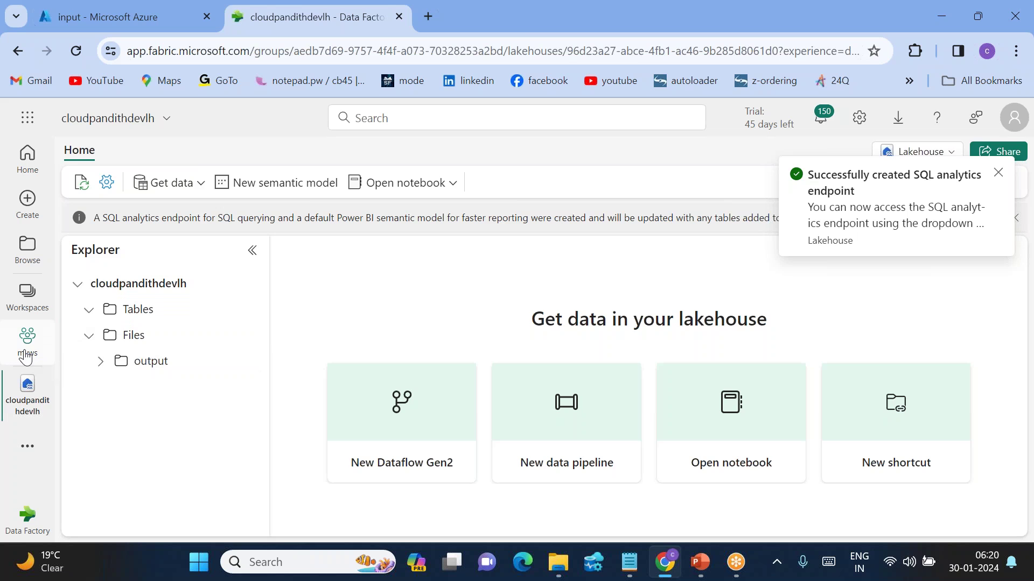
{"action": "left_click", "coordinate": [141, 199]}
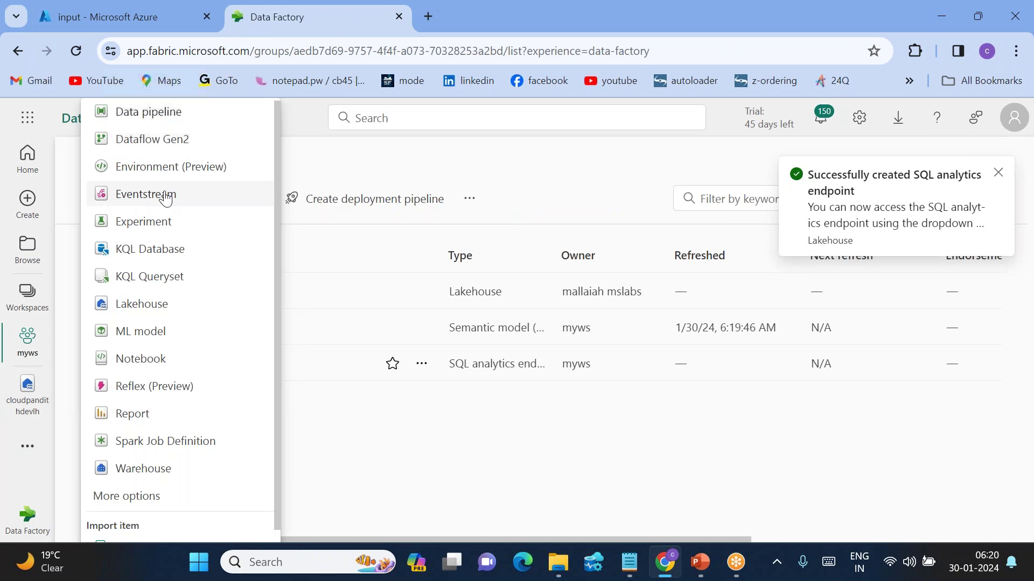
{"action": "left_click", "coordinate": [177, 110]}
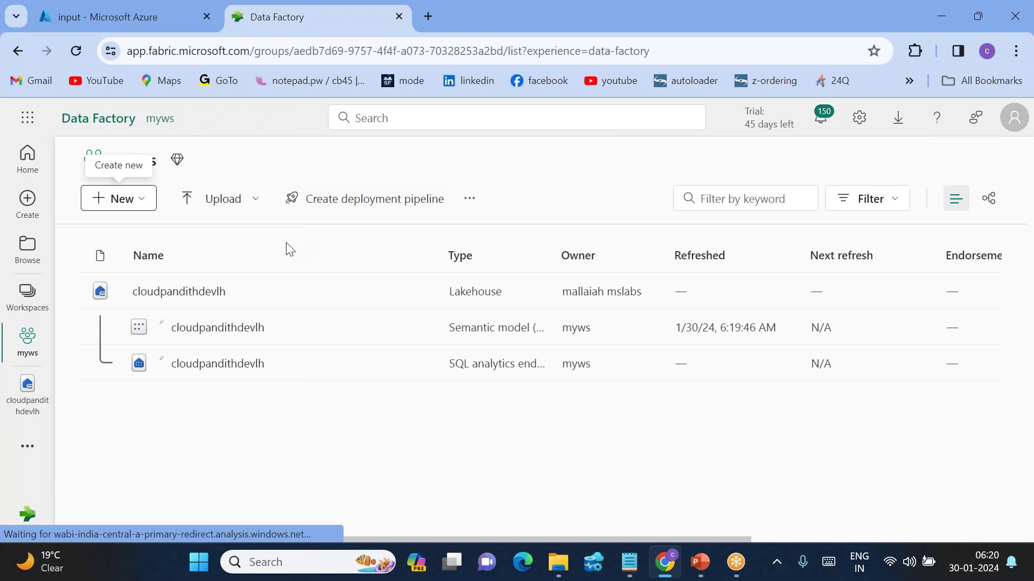
- Start a new data pipeline and rename it from pipeline1 to pl_DataIngestion_Daily
{"action": "left_click", "coordinate": [138, 200]}
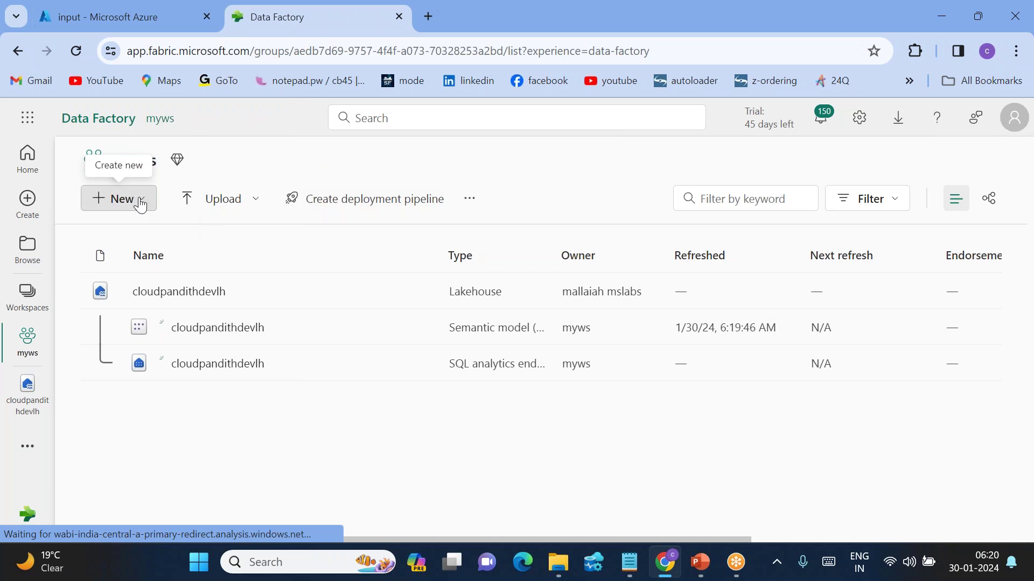
{"action": "left_click", "coordinate": [143, 113]}
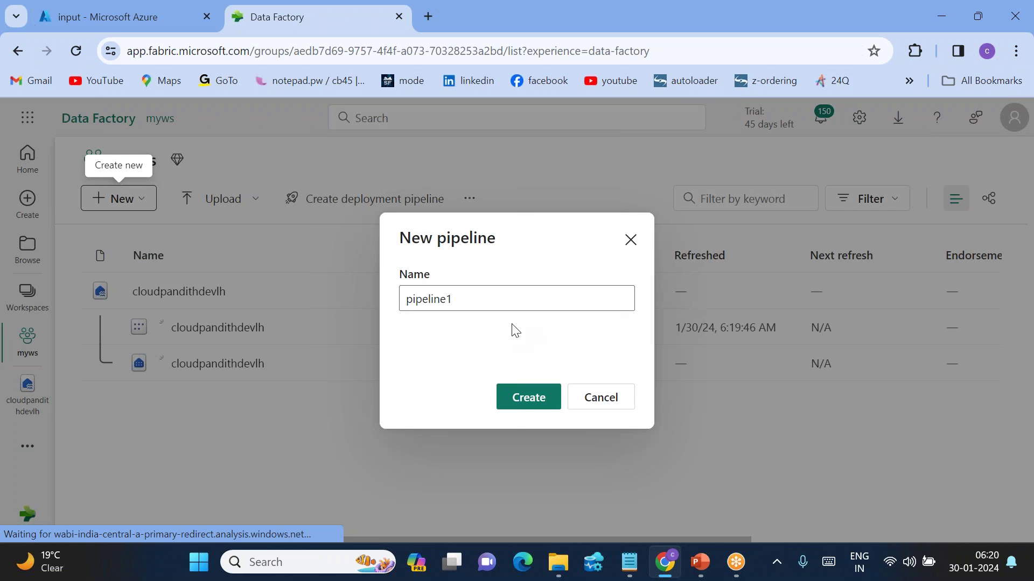
{"action": "left_click", "coordinate": [463, 300]}
{"action": "key", "text": "ctrl+a"}
{"action": "type", "text": "pl"}
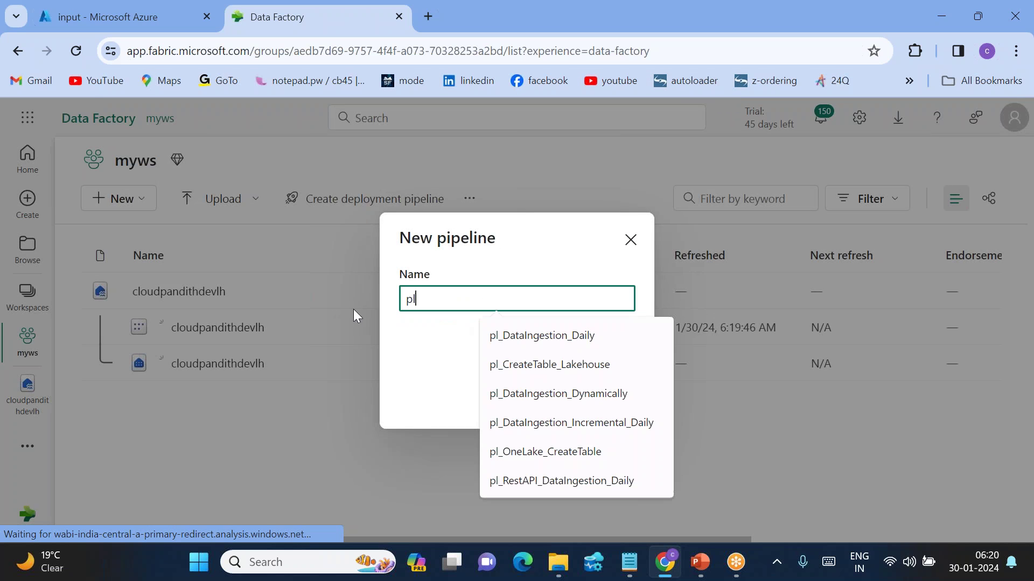
{"action": "type", "text": "_DataI"}
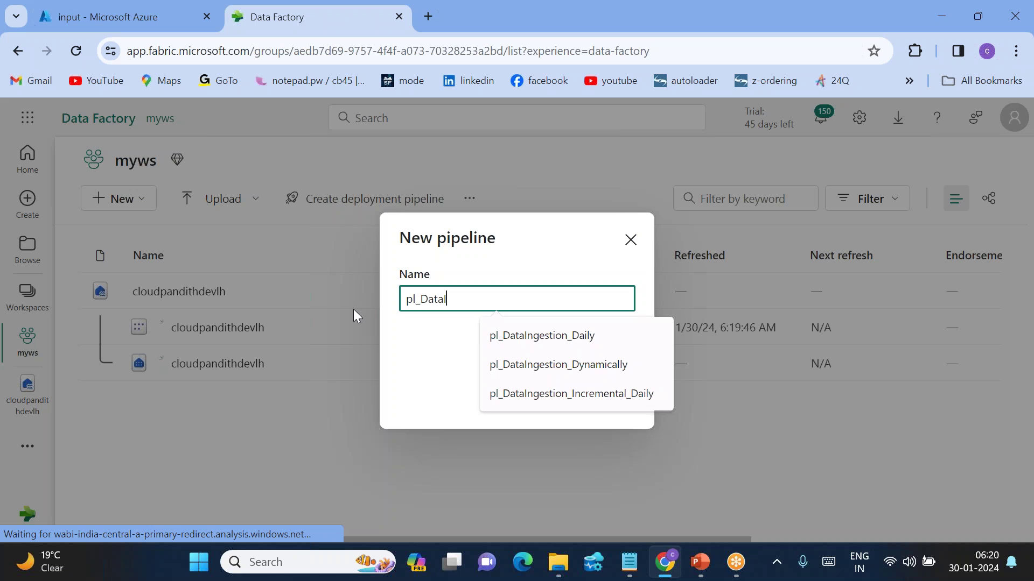
{"action": "key", "text": "Up"}
{"action": "key", "text": "Down"}
{"action": "left_click", "coordinate": [541, 365]}
{"action": "left_click_drag", "start_coordinate": [499, 299], "coordinate": [599, 293]}
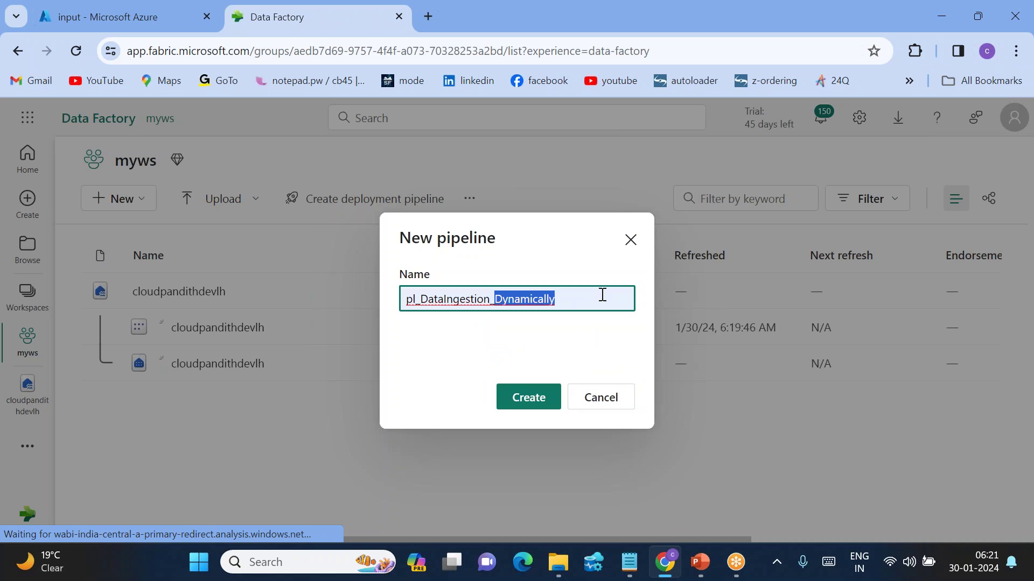
{"action": "type", "text": "Daily"}
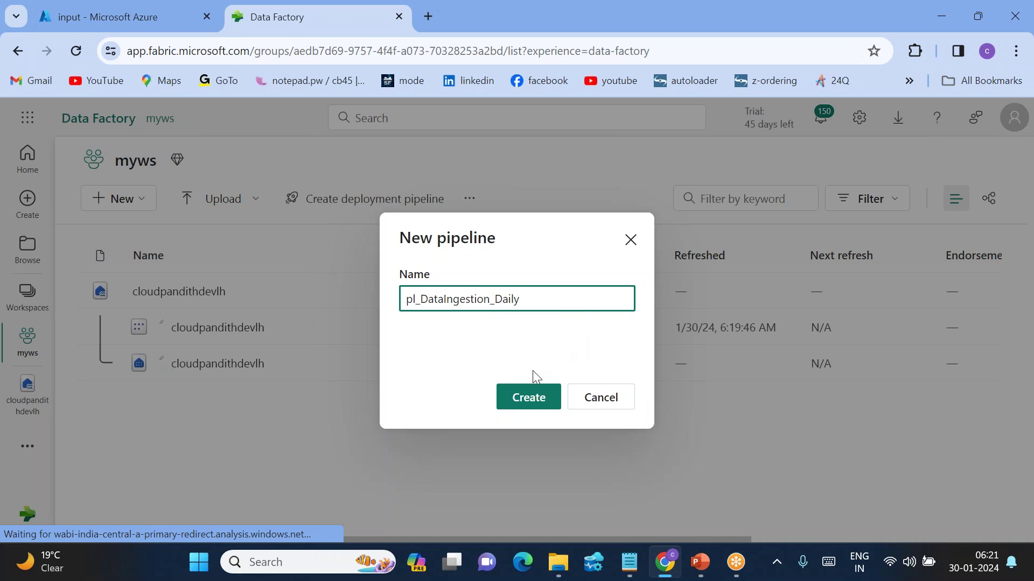
- Create pl_DataIngestion_Daily, add a Copy data activity to the canvas, and show its Source settings
{"action": "left_click", "coordinate": [532, 401]}
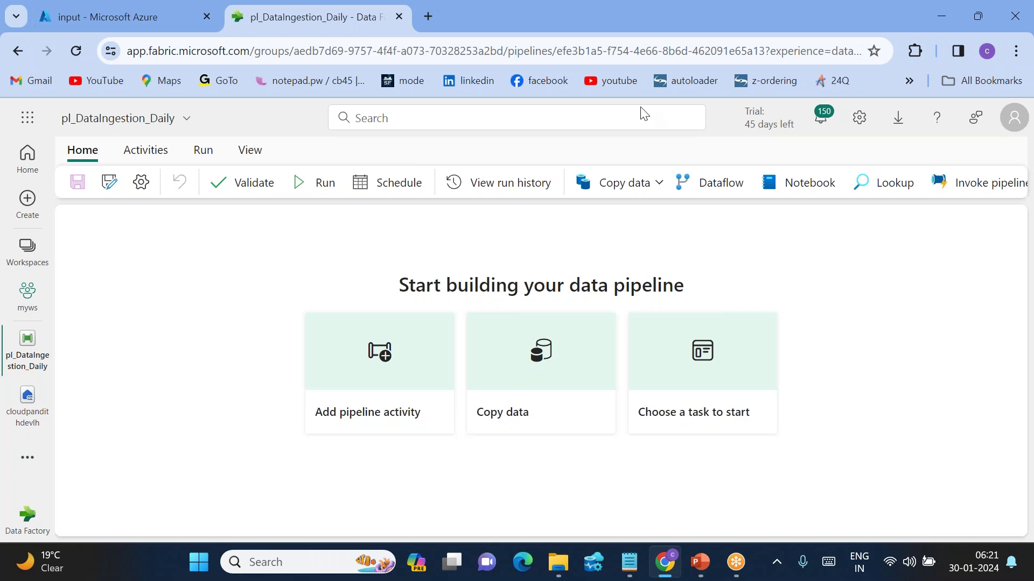
{"action": "left_click", "coordinate": [632, 184]}
{"action": "left_click", "coordinate": [632, 216]}
{"action": "left_click_drag", "start_coordinate": [171, 285], "coordinate": [440, 302]}
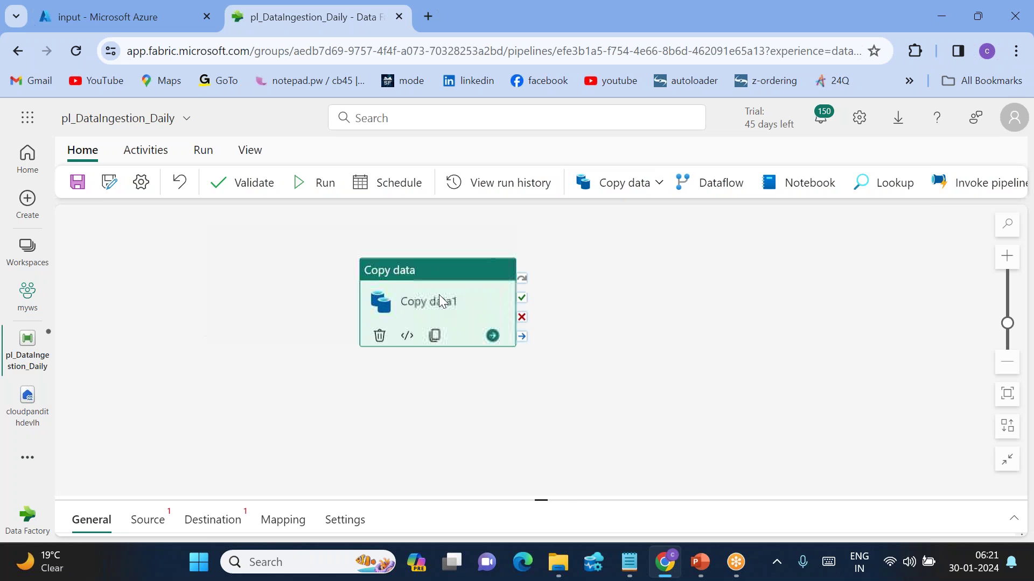
{"action": "left_click", "coordinate": [548, 510]}
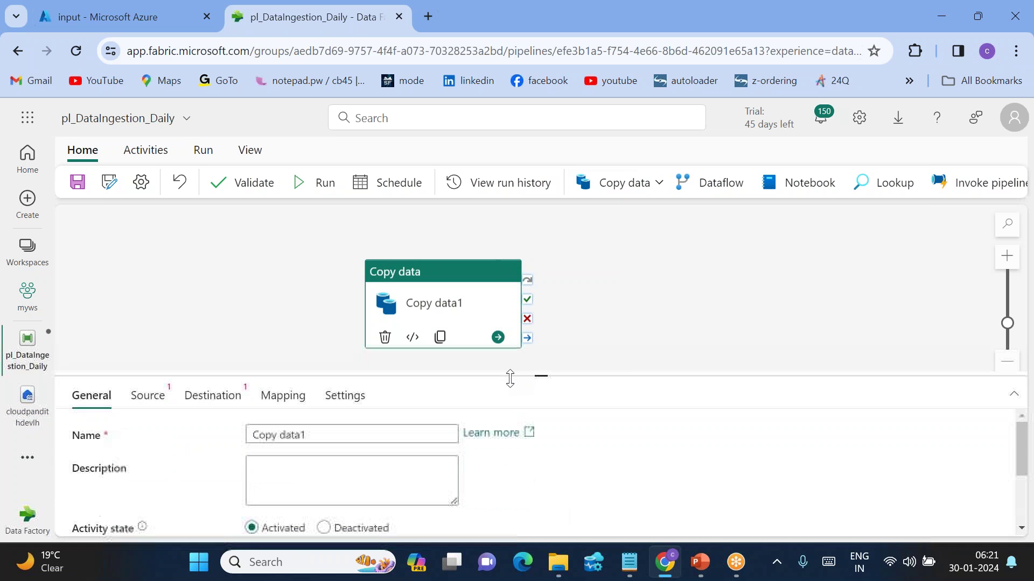
{"action": "left_click", "coordinate": [143, 396]}
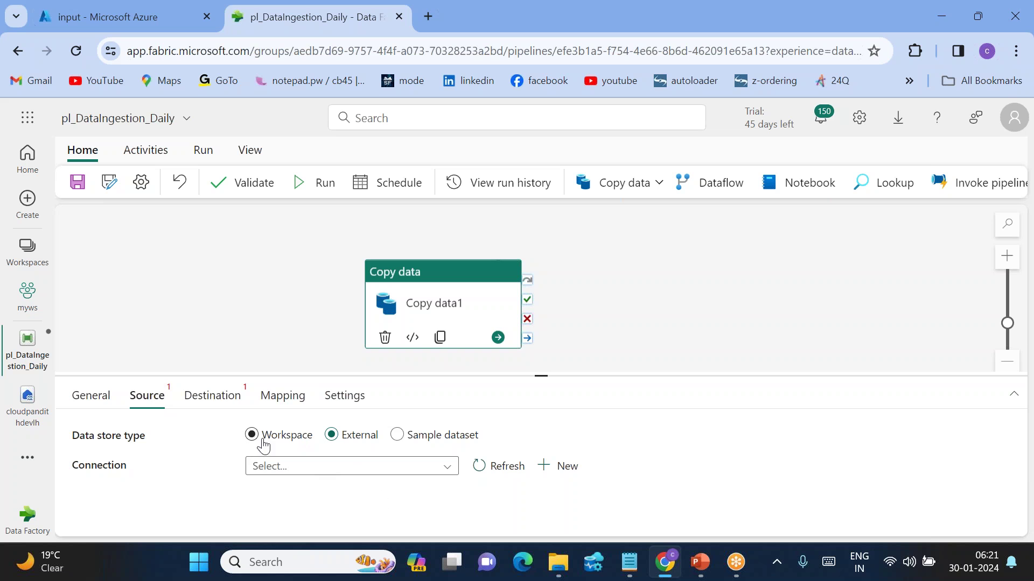
- Start a new Azure Data Lake Storage Gen2 source connection, ready to fill its empty URL
{"action": "left_click", "coordinate": [564, 469]}
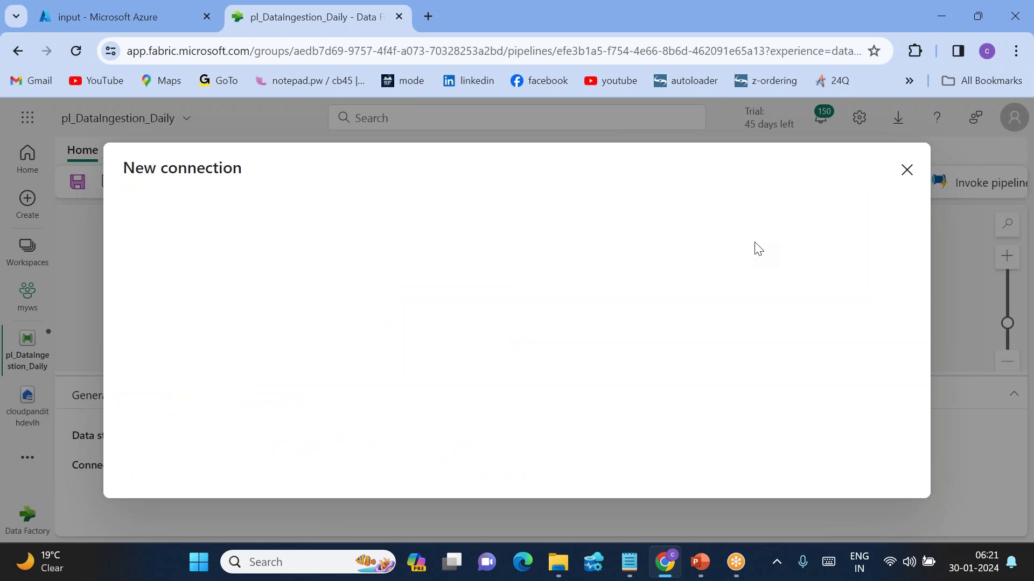
{"action": "type", "text": "2"}
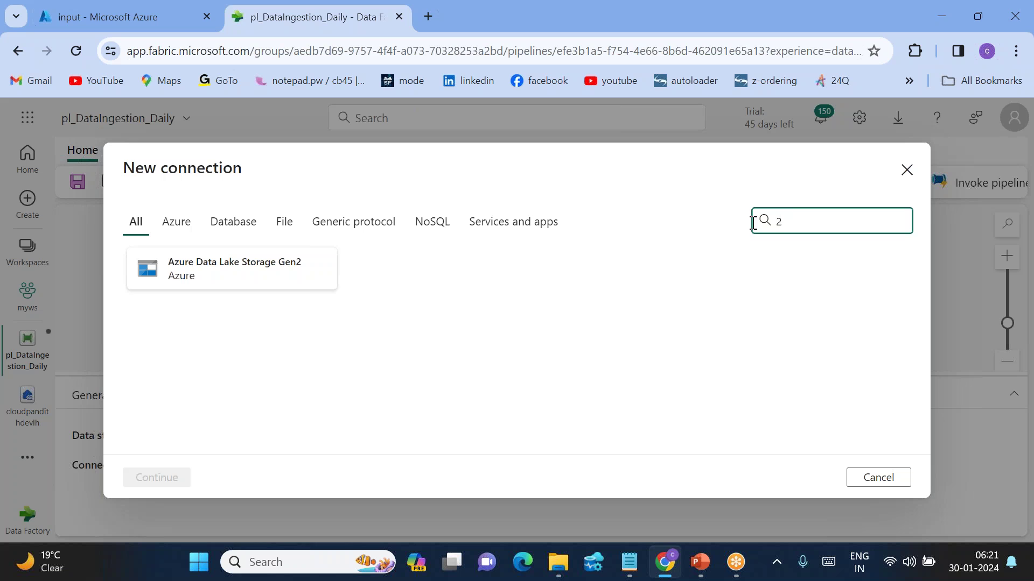
{"action": "left_click", "coordinate": [247, 287]}
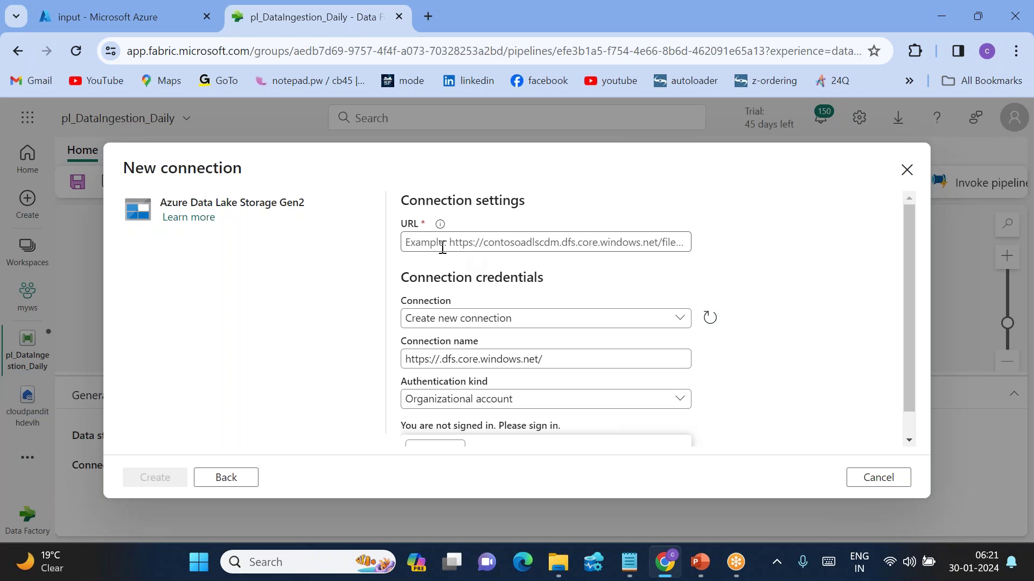
{"action": "mouse_move", "coordinate": [441, 232]}
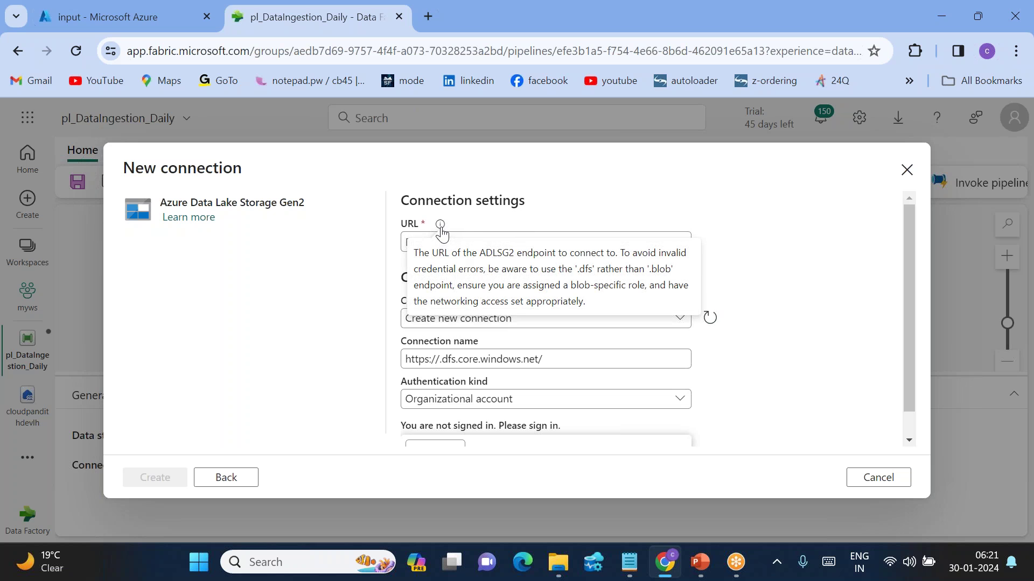
{"action": "left_click", "coordinate": [430, 242]}
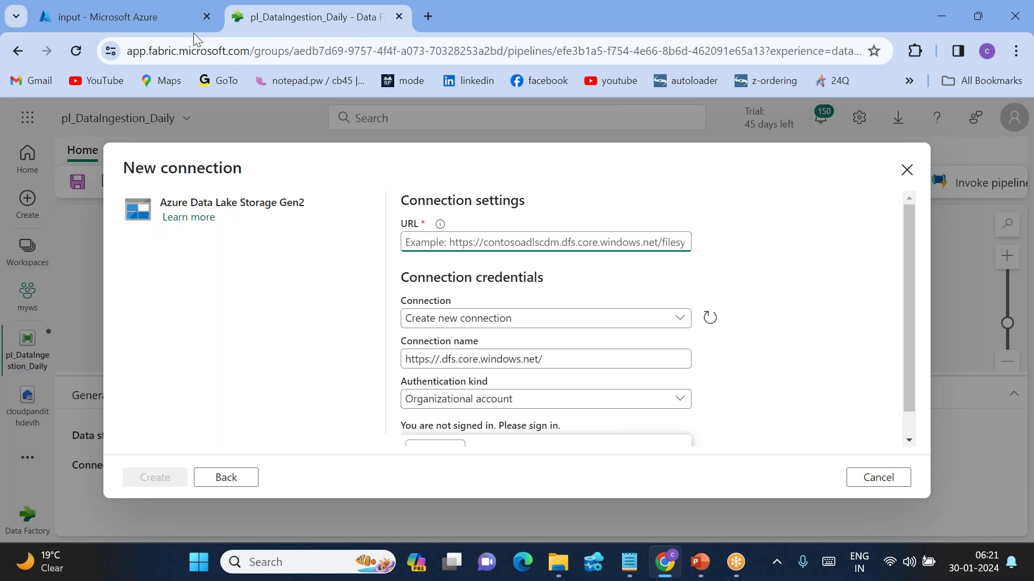
- Copy the Data Lake Storage primary endpoint URL from the storage account's Endpoints page in Azure
{"action": "left_click", "coordinate": [104, 14]}
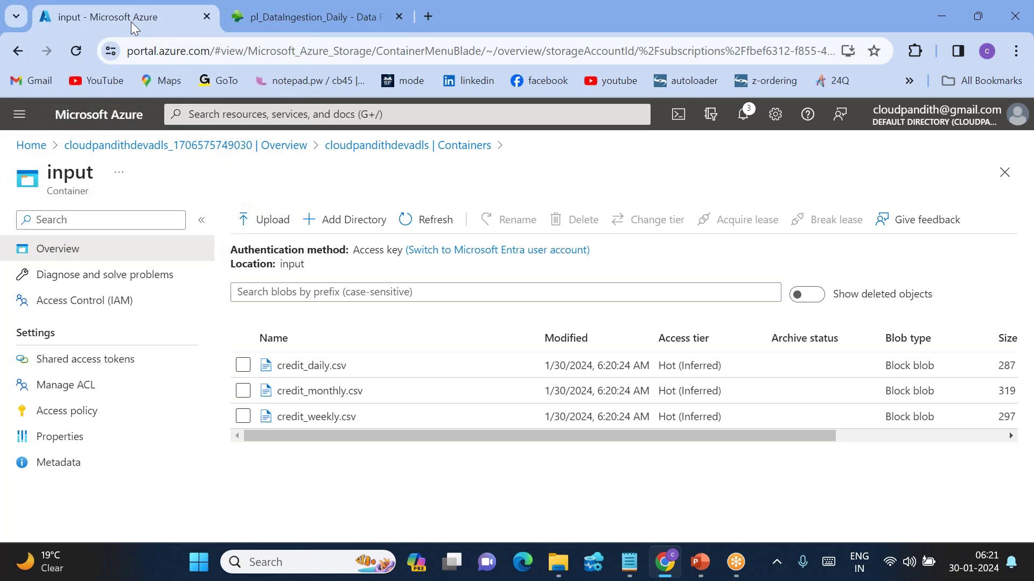
{"action": "scroll", "coordinate": [102, 377], "scroll_direction": "down", "scroll_amount": 10}
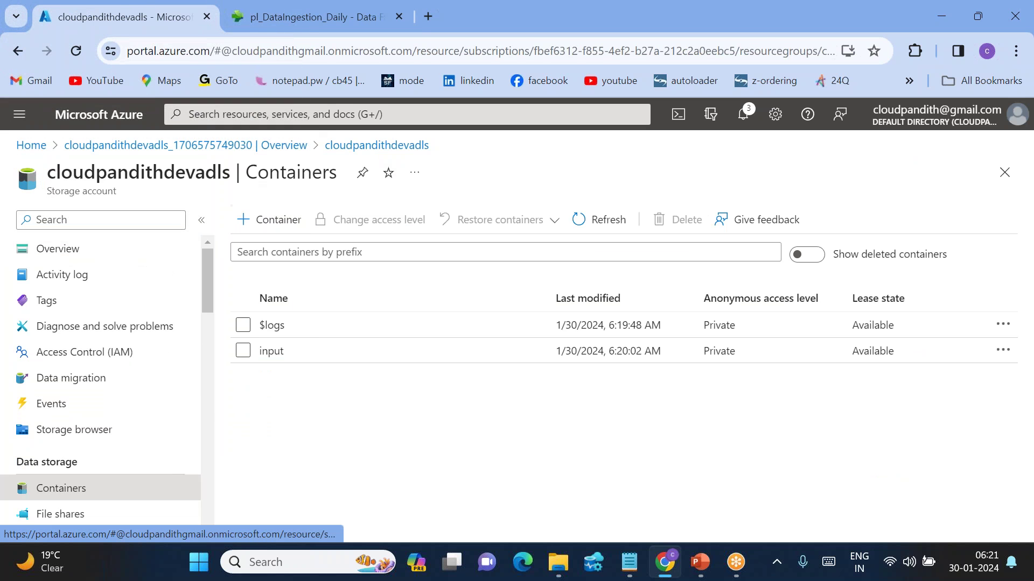
{"action": "scroll", "coordinate": [81, 487], "scroll_direction": "down", "scroll_amount": 5}
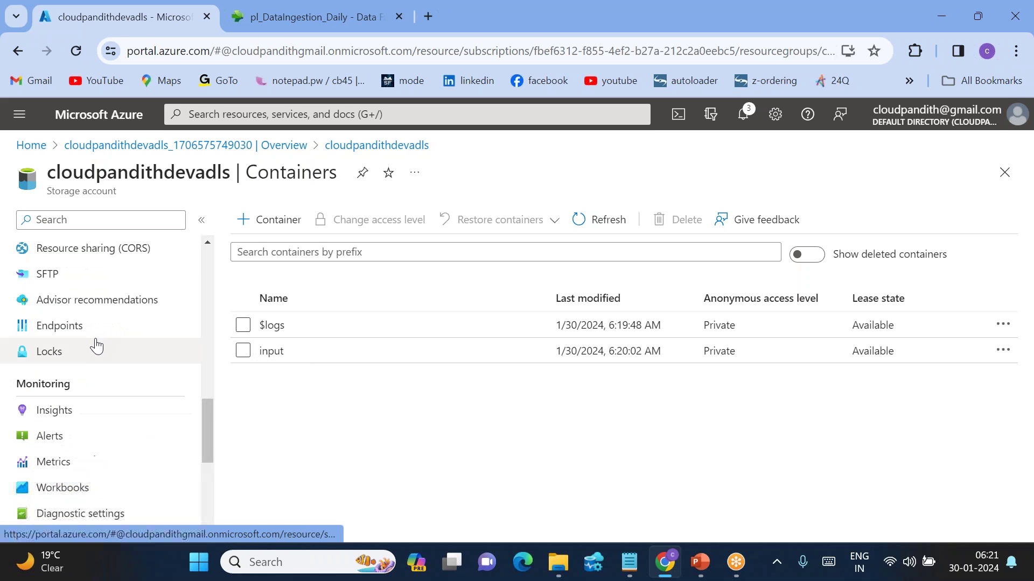
{"action": "left_click", "coordinate": [85, 329]}
{"action": "scroll", "coordinate": [409, 393], "scroll_direction": "down", "scroll_amount": 12}
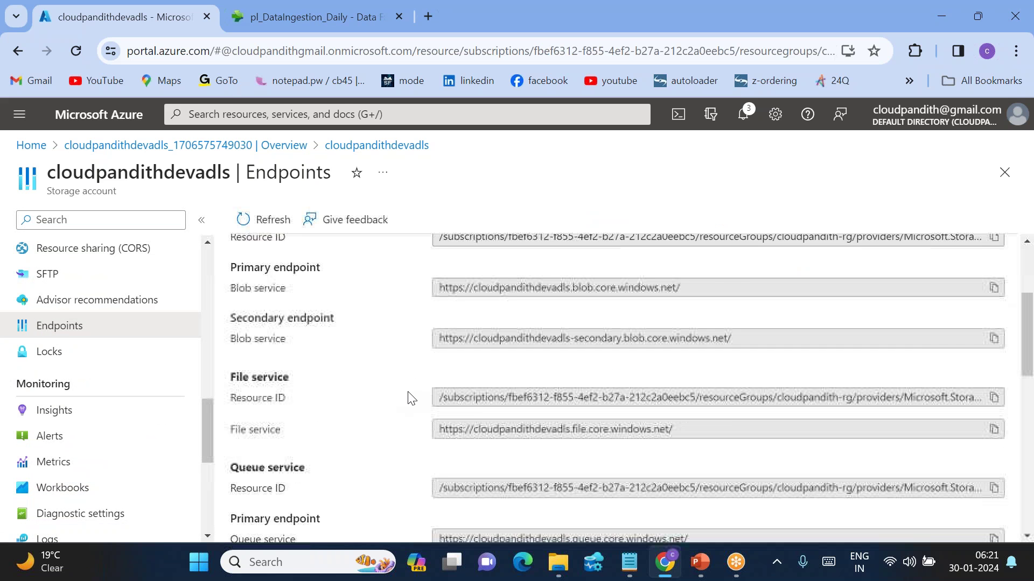
{"action": "scroll", "coordinate": [410, 397], "scroll_direction": "down", "scroll_amount": 2}
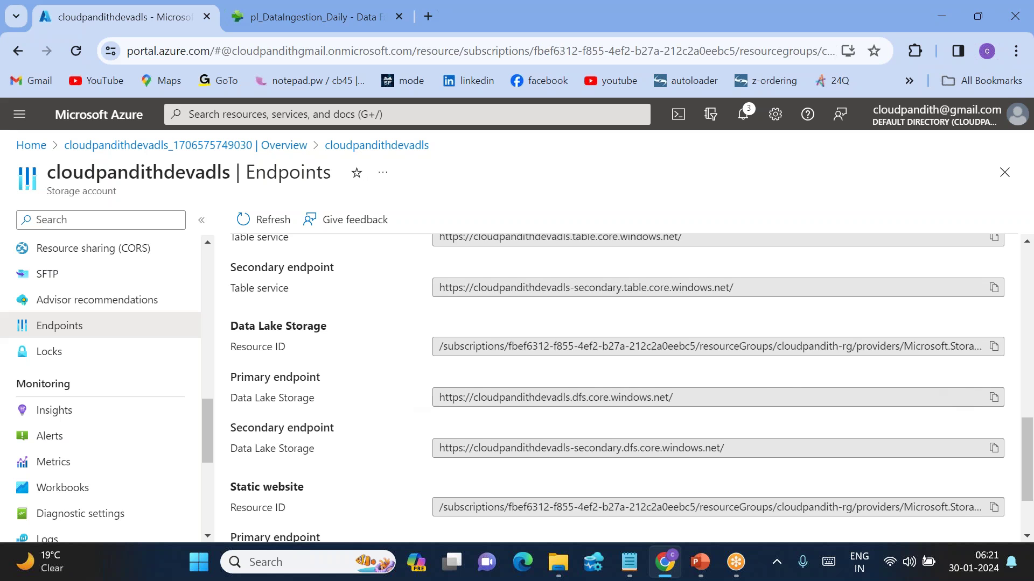
{"action": "left_click", "coordinate": [994, 397]}
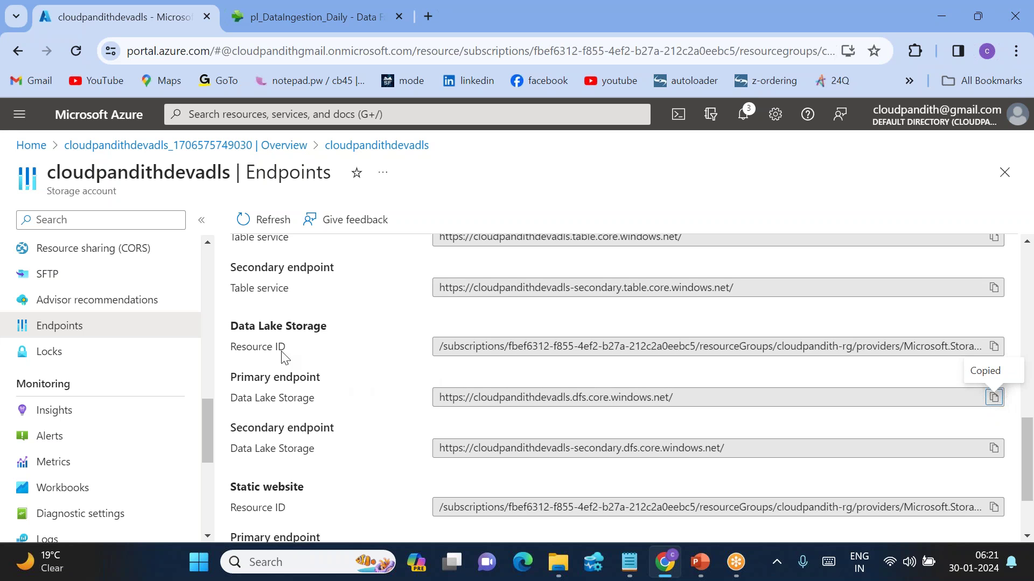
{"action": "left_click_drag", "start_coordinate": [262, 336], "coordinate": [335, 337]}
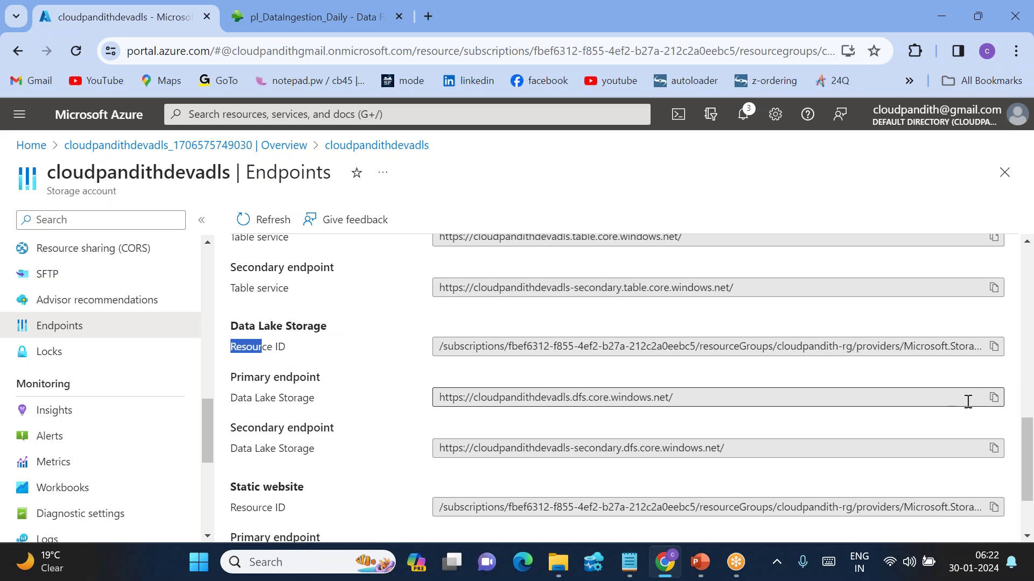
{"action": "left_click", "coordinate": [993, 398]}
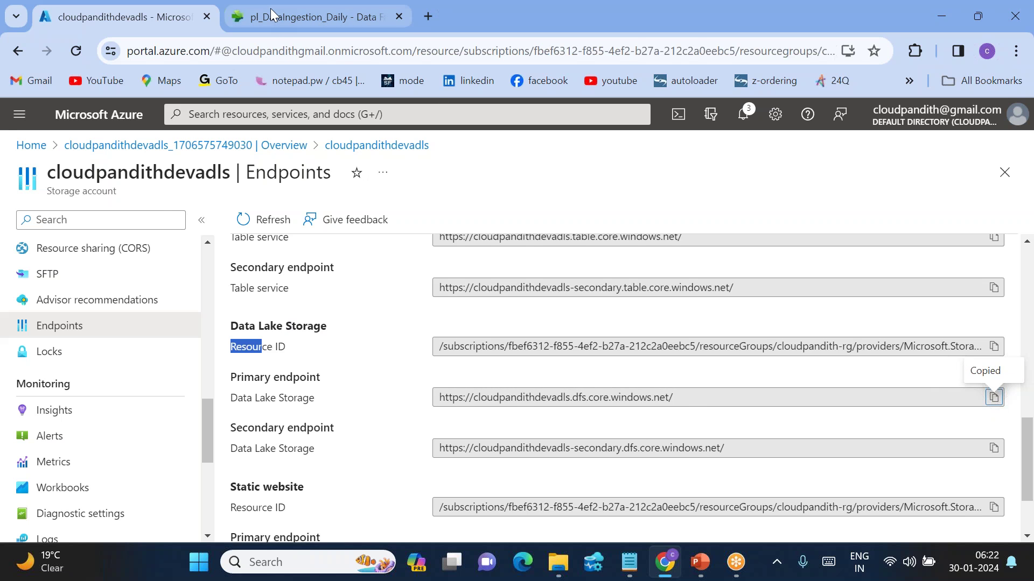
{"action": "left_click", "coordinate": [339, 17]}
- Paste the dfs endpoint as the URL, name the connection ls_adlsgen2, and choose Account key authentication
{"action": "key", "text": "ctrl+v"}
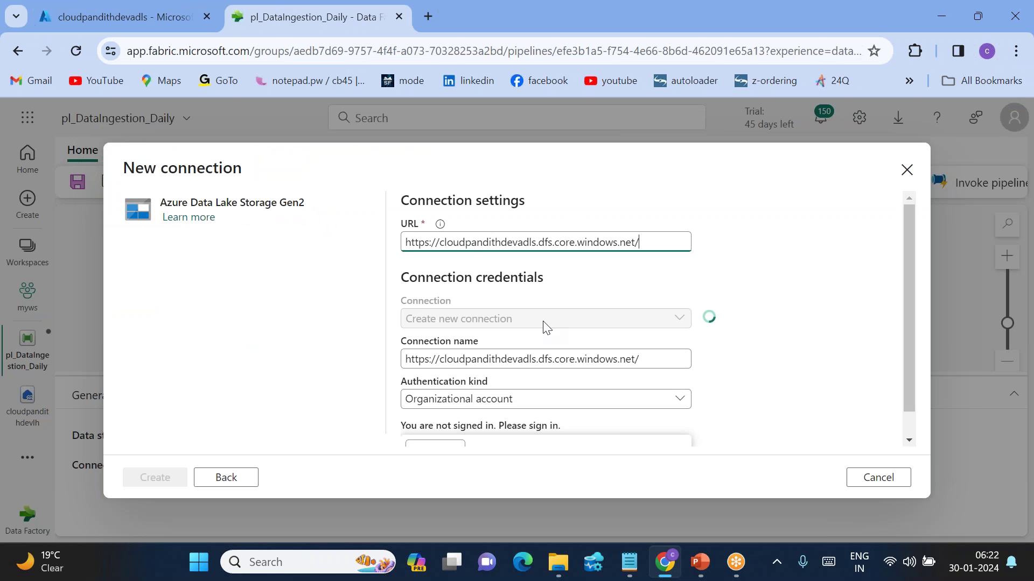
{"action": "scroll", "coordinate": [441, 335], "scroll_direction": "down", "scroll_amount": 1}
{"action": "triple_click", "coordinate": [441, 334]}
{"action": "type", "text": "ls_adlsgen2"}
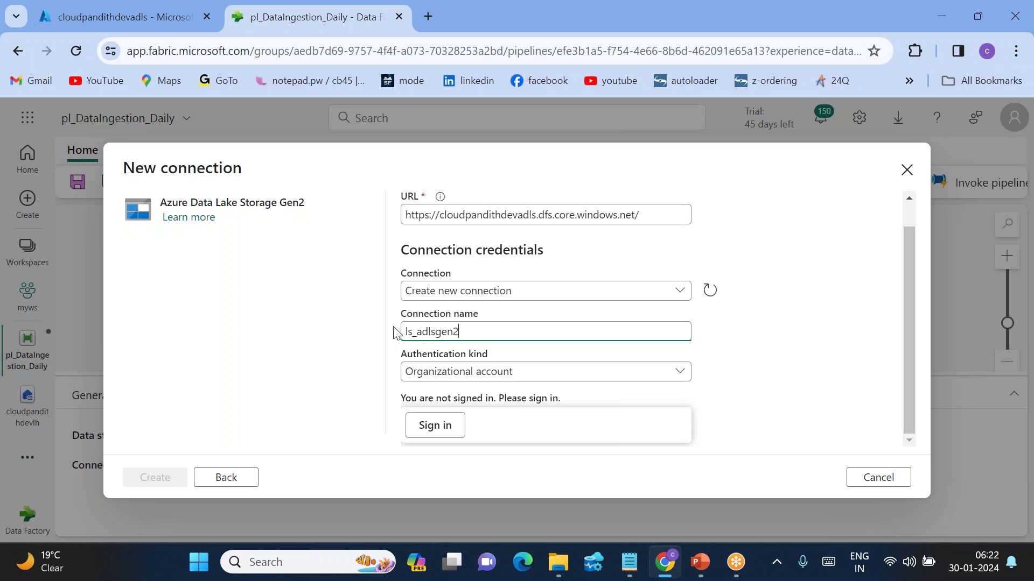
{"action": "left_click", "coordinate": [480, 377]}
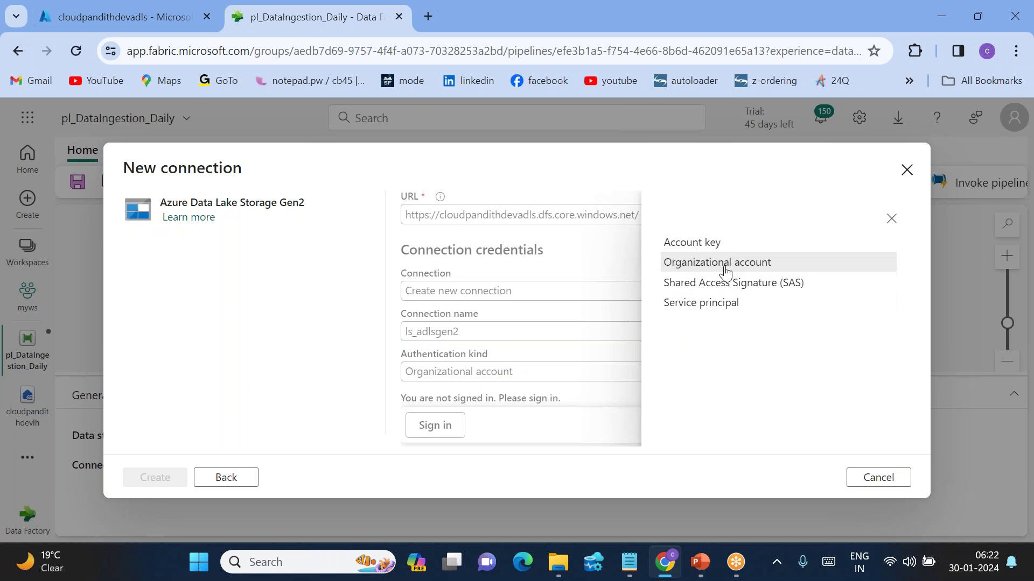
{"action": "left_click", "coordinate": [686, 242]}
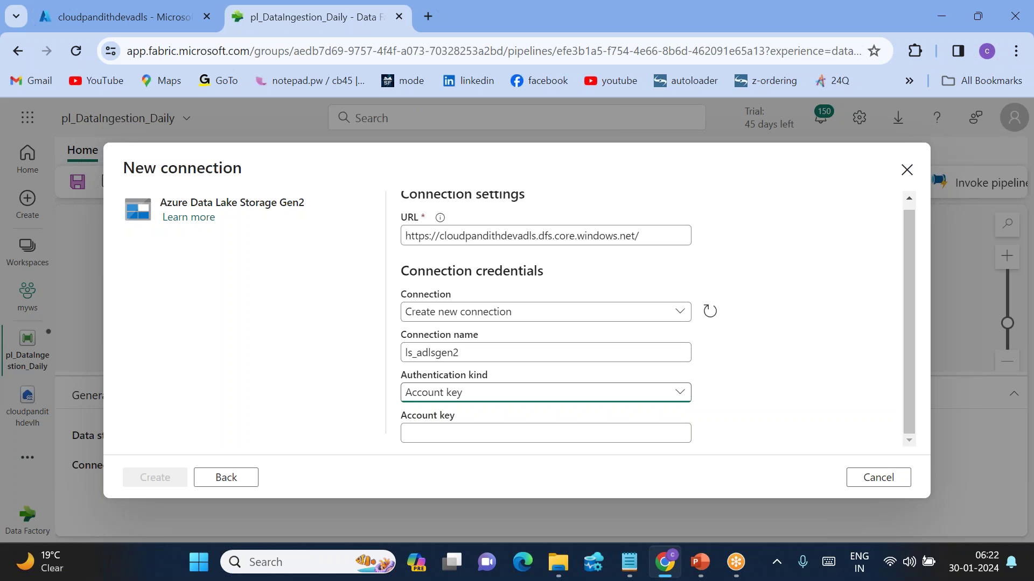
{"action": "left_click", "coordinate": [429, 431]}
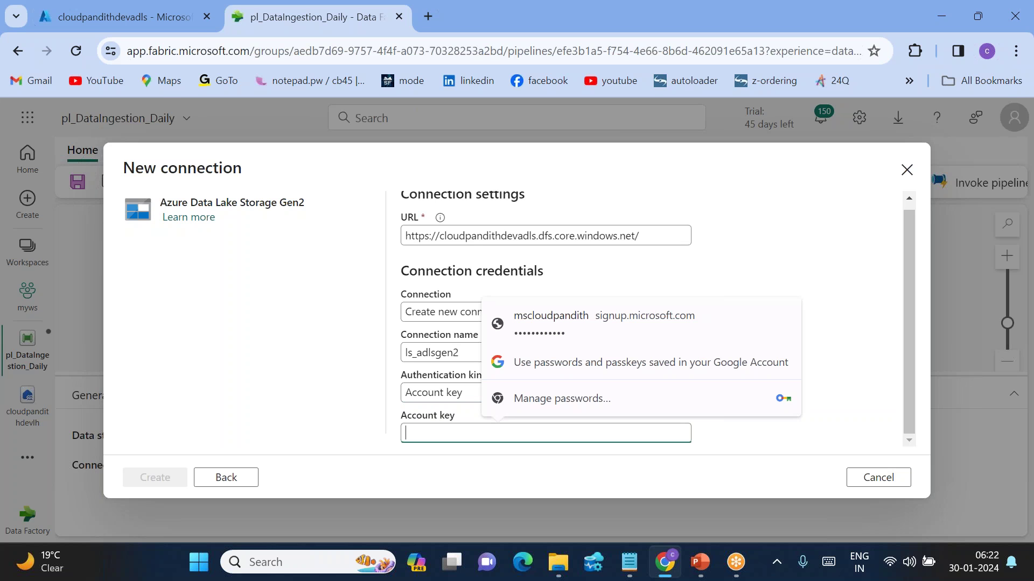
{"action": "left_click", "coordinate": [146, 14]}
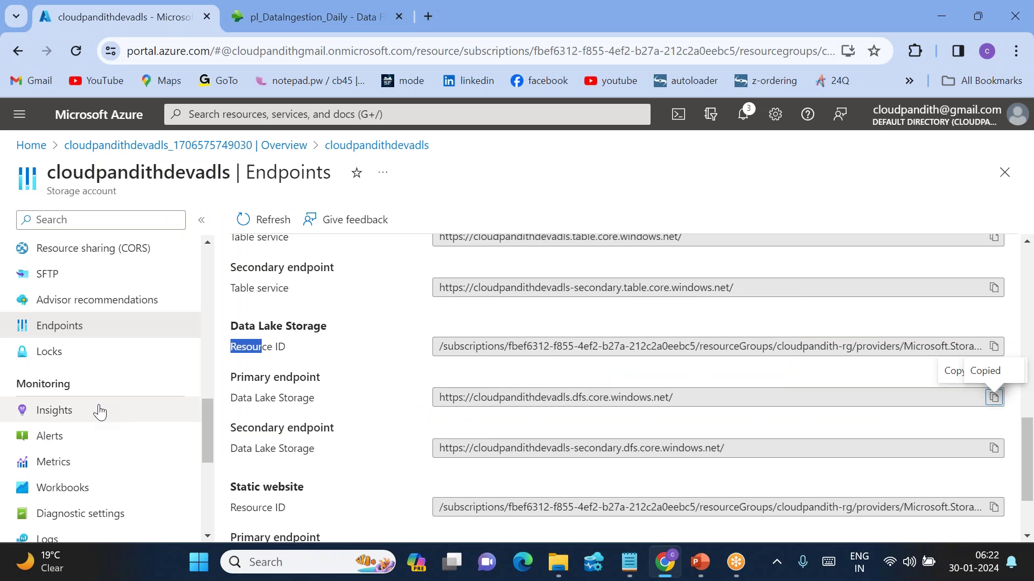
- Reveal and copy the storage account's key1 value from the Access keys page
{"action": "scroll", "coordinate": [81, 474], "scroll_direction": "up", "scroll_amount": 5}
{"action": "scroll", "coordinate": [86, 377], "scroll_direction": "up", "scroll_amount": 2}
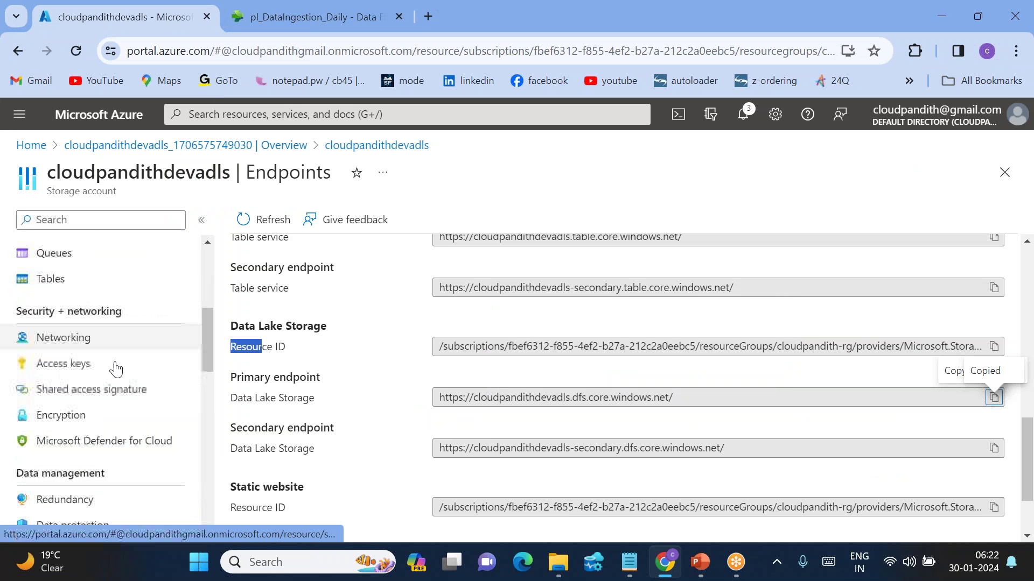
{"action": "left_click", "coordinate": [85, 362]}
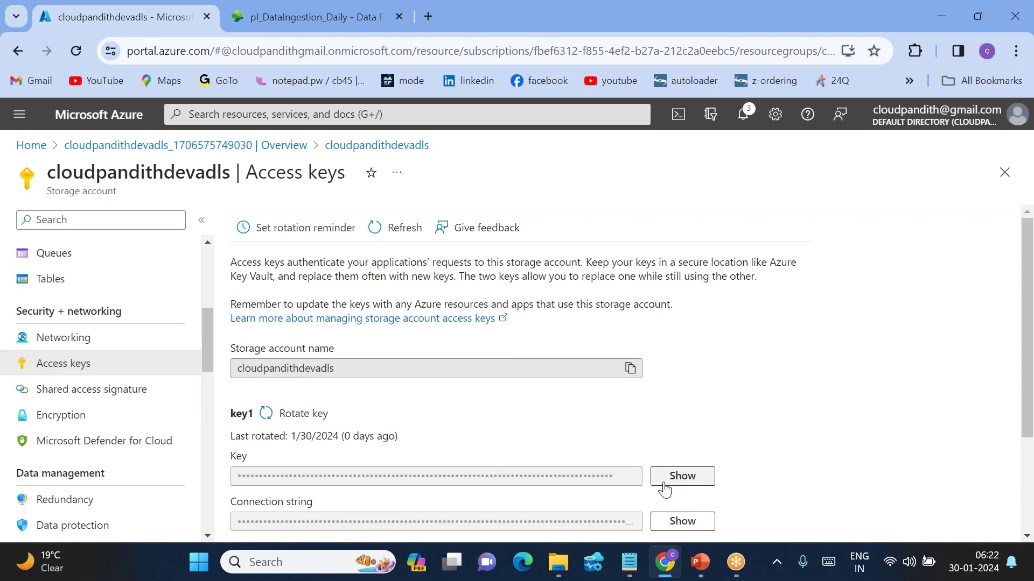
{"action": "left_click", "coordinate": [671, 483]}
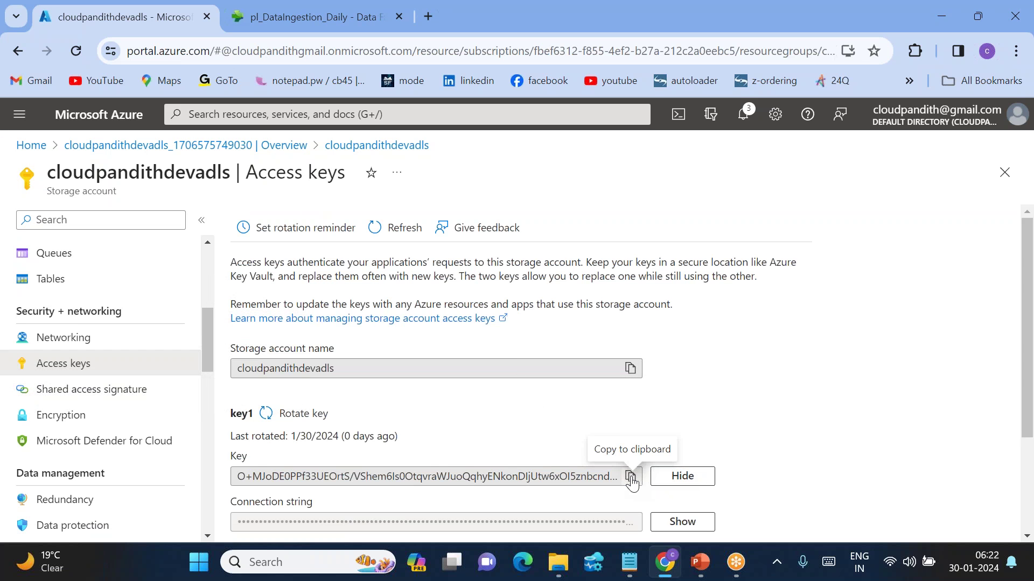
{"action": "left_click", "coordinate": [631, 477]}
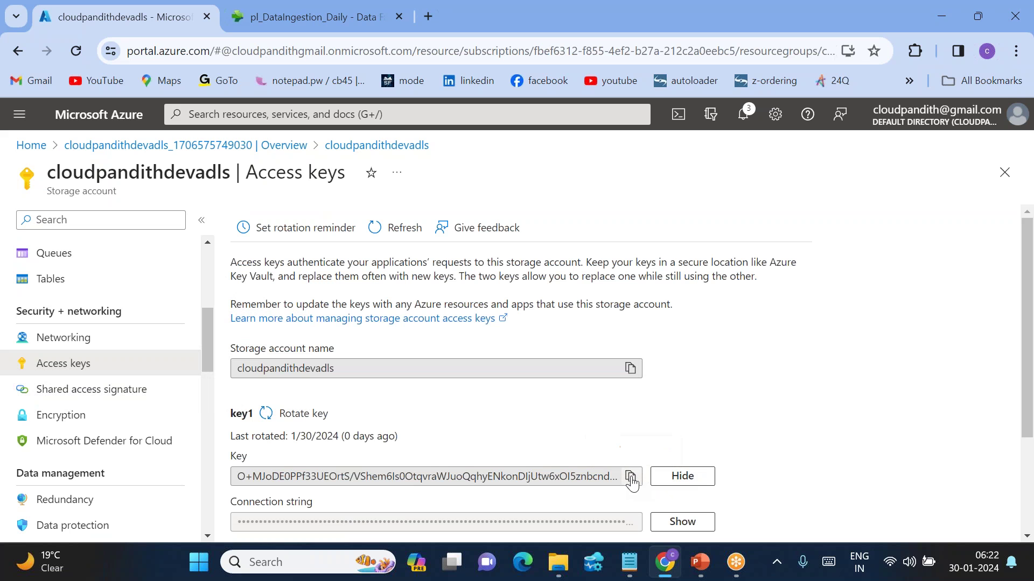
{"action": "left_click", "coordinate": [630, 477]}
- Paste the account key, create the ls_adlsgen2 connection, and test the source to confirm it connects
{"action": "left_click", "coordinate": [284, 22]}
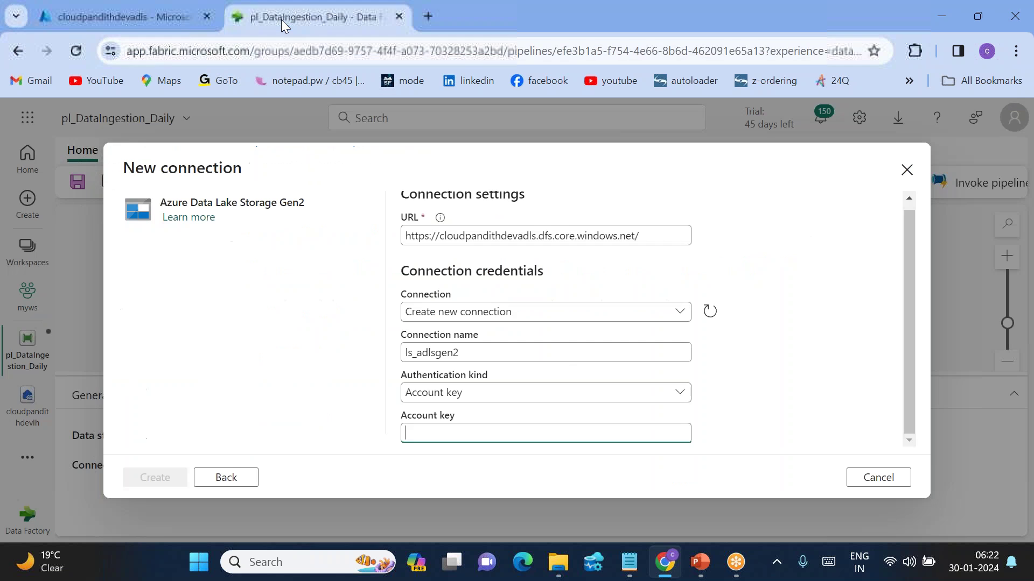
{"action": "key", "text": "ctrl+v"}
{"action": "left_click", "coordinate": [153, 479]}
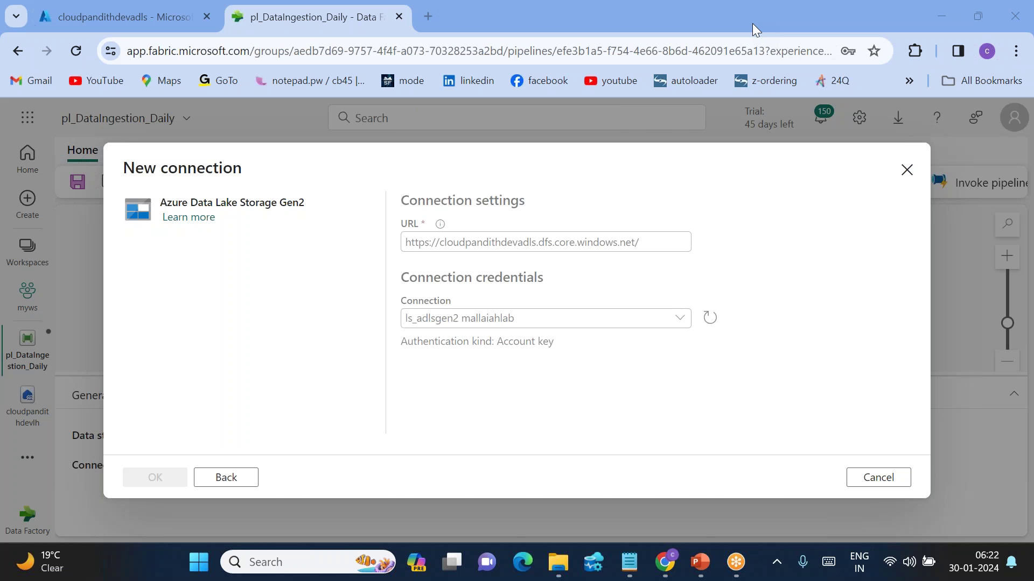
{"action": "scroll", "coordinate": [549, 471], "scroll_direction": "down", "scroll_amount": 1}
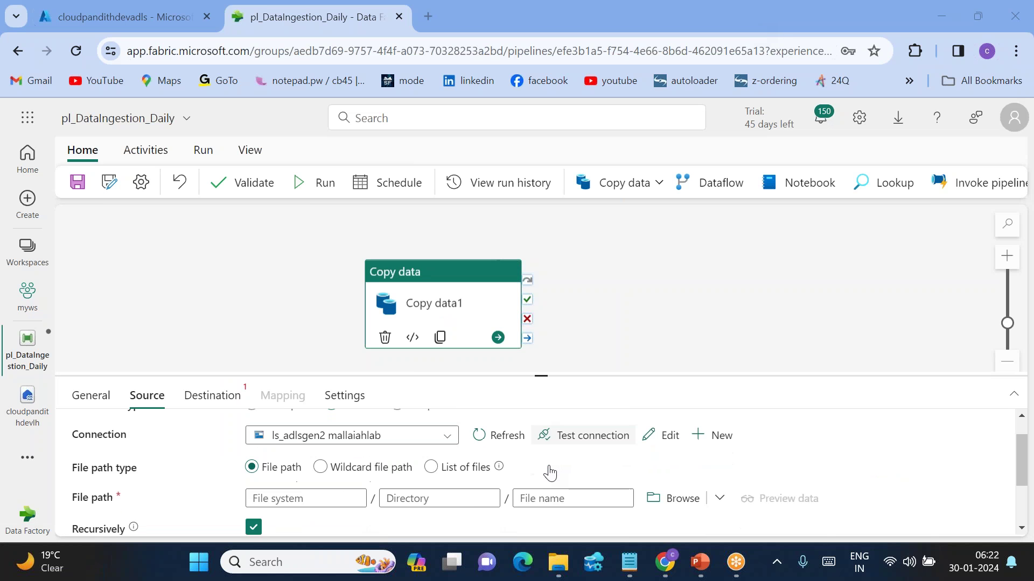
{"action": "left_click", "coordinate": [595, 422]}
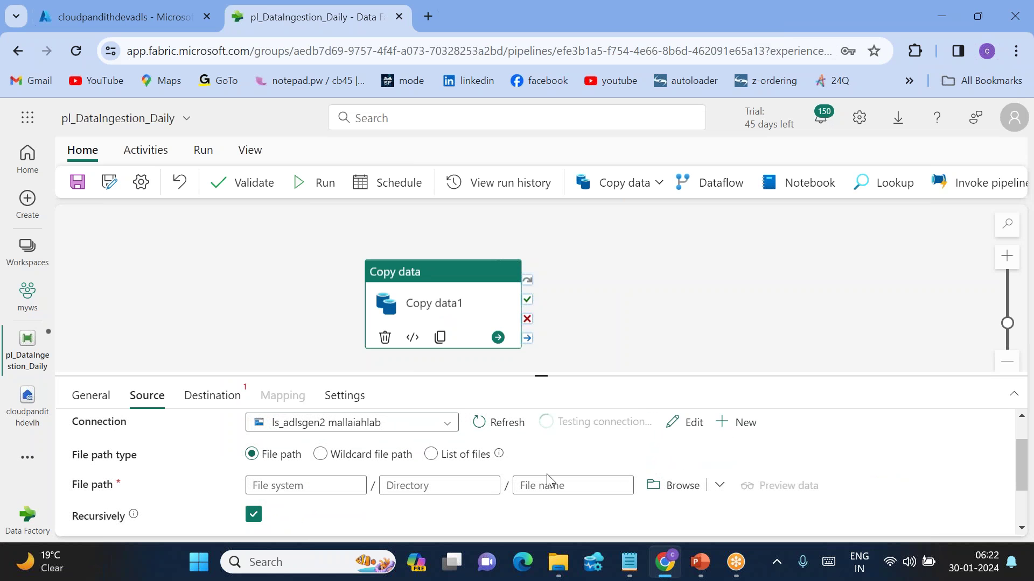
{"action": "scroll", "coordinate": [543, 472], "scroll_direction": "up", "scroll_amount": 1}
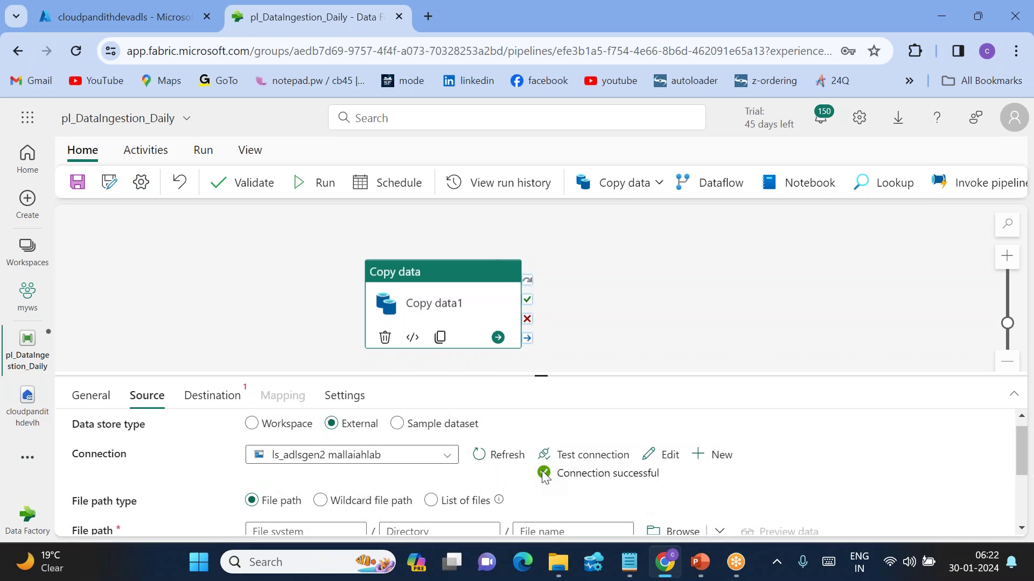
{"action": "scroll", "coordinate": [544, 501], "scroll_direction": "down", "scroll_amount": 1}
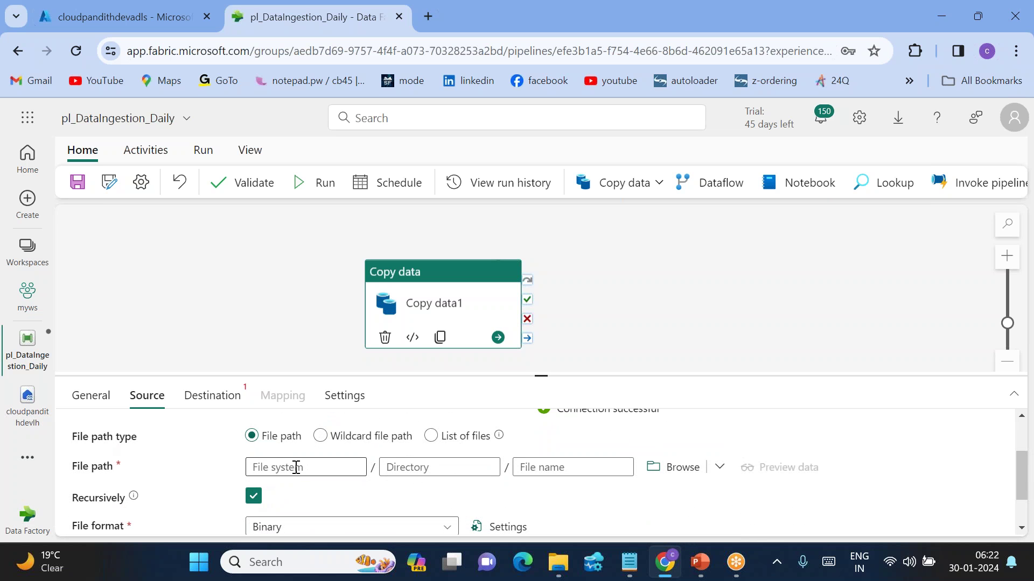
- Set the Copy data1 source to a wildcard file path of the input folder with * as file name
{"action": "left_click", "coordinate": [320, 437]}
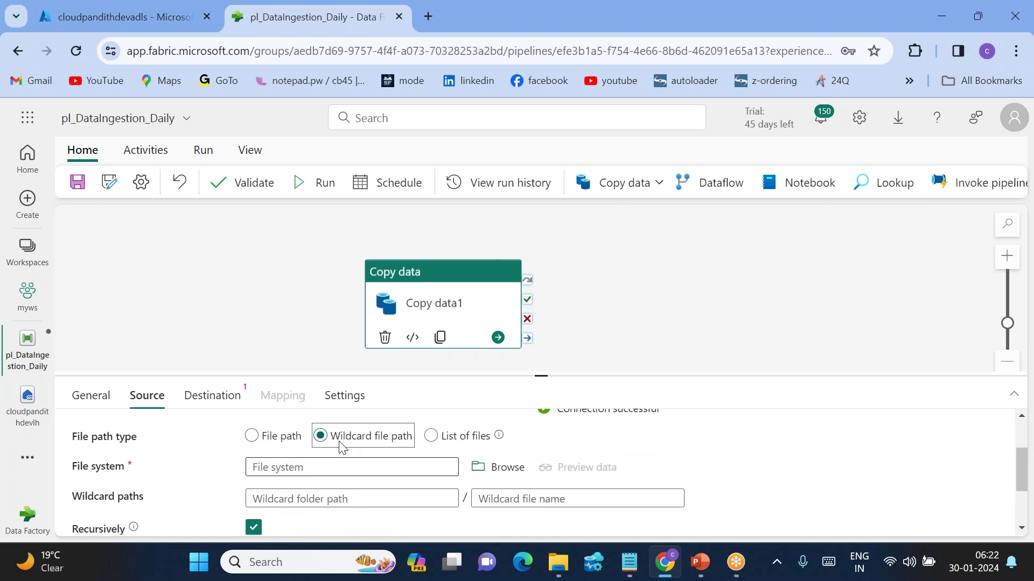
{"action": "left_click", "coordinate": [484, 467]}
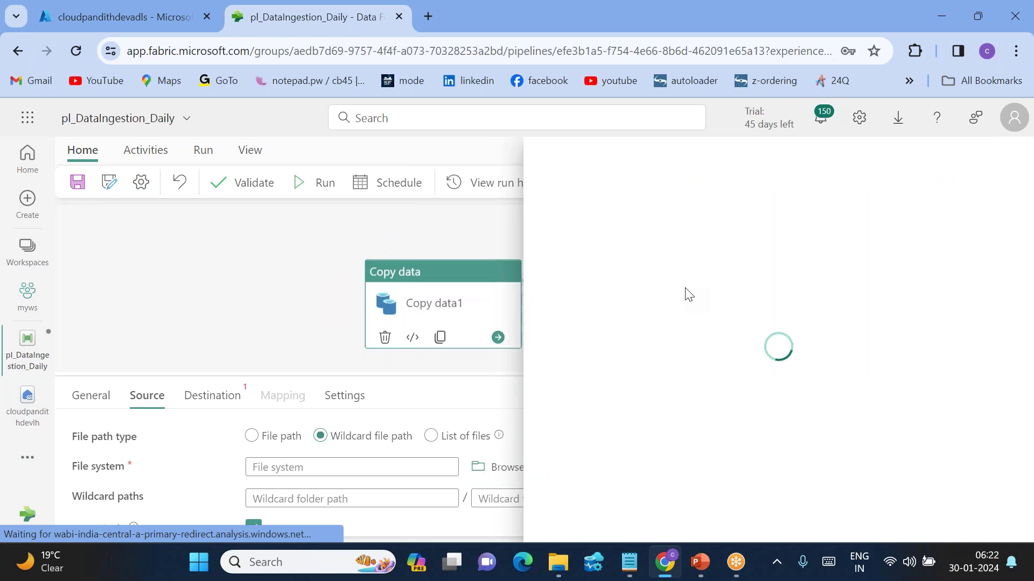
{"action": "left_click", "coordinate": [579, 252]}
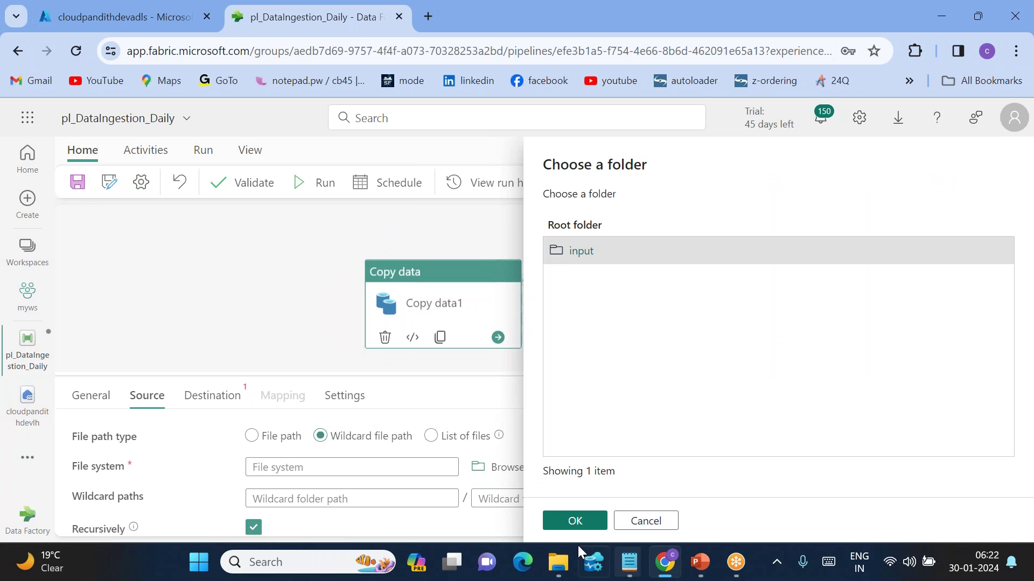
{"action": "left_click", "coordinate": [575, 521]}
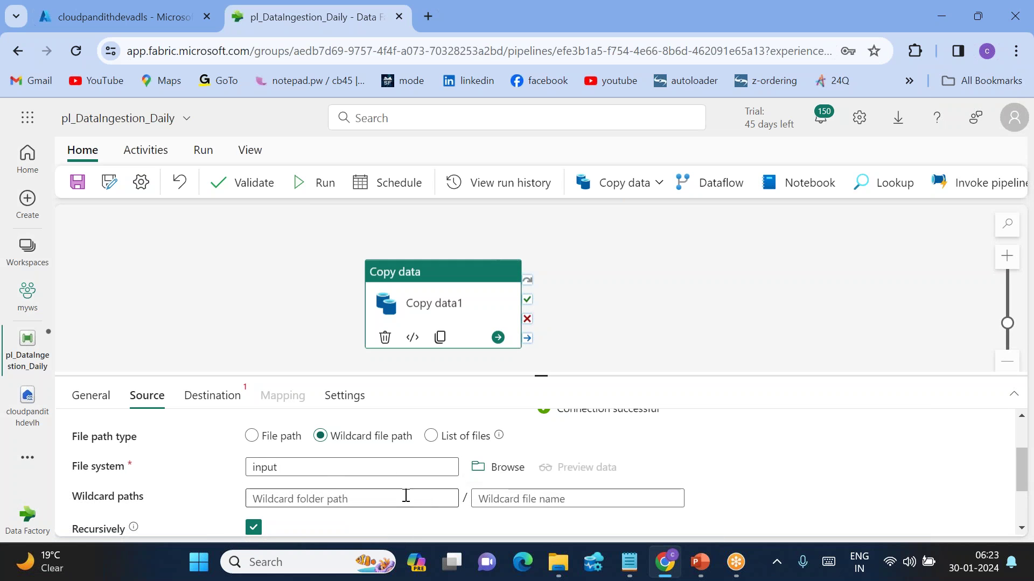
{"action": "left_click", "coordinate": [502, 499]}
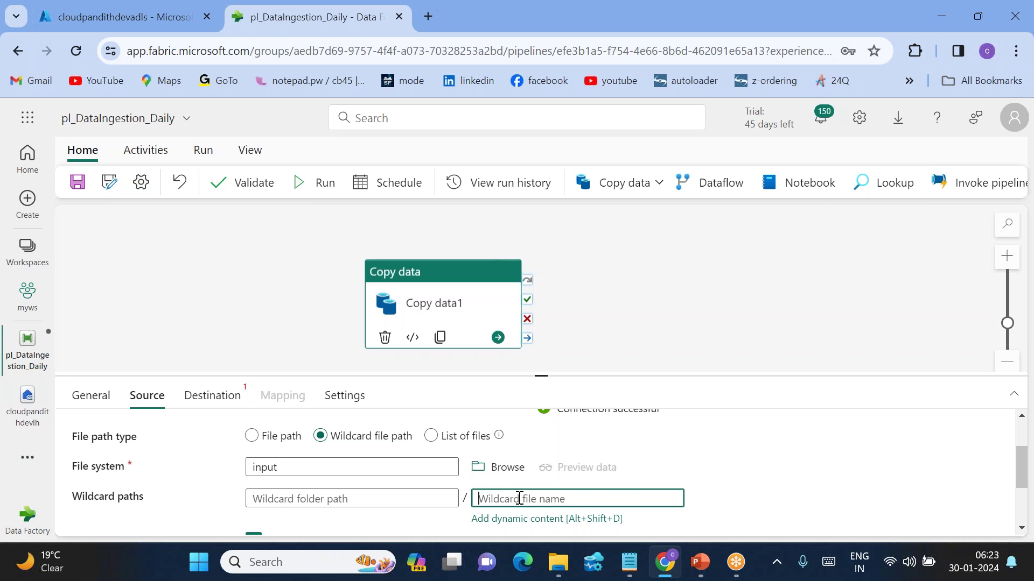
{"action": "type", "text": "*"}
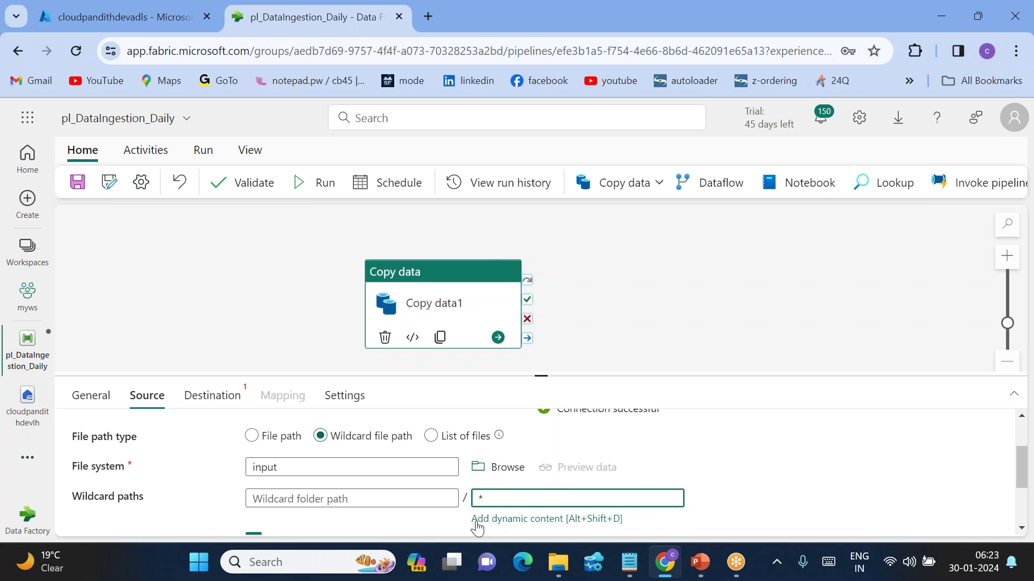
{"action": "left_click", "coordinate": [199, 401]}
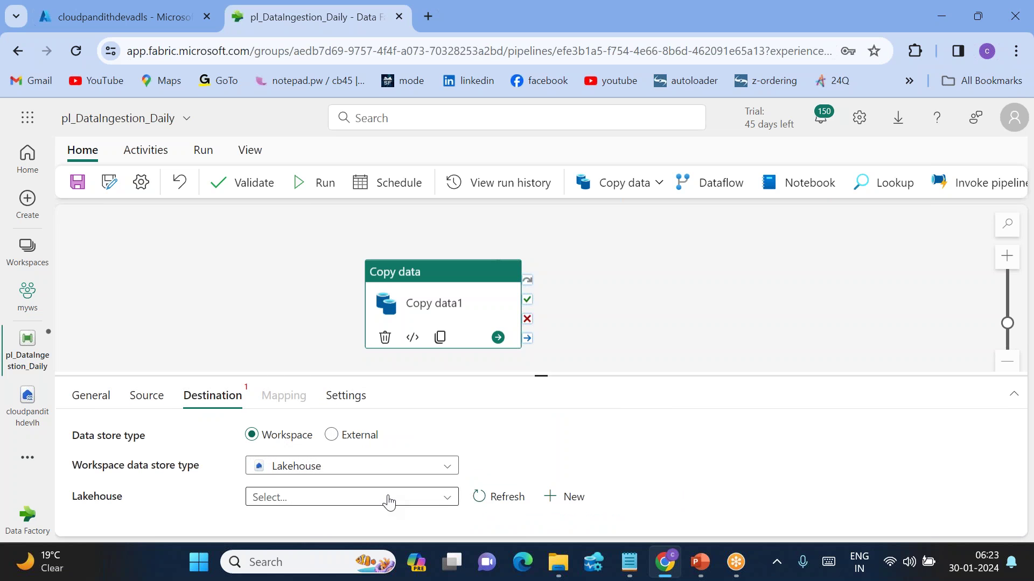
- Set the destination to the cloudpandithdevlh lakehouse, Files root folder, and the output directory
{"action": "left_click", "coordinate": [353, 503]}
{"action": "left_click", "coordinate": [330, 502]}
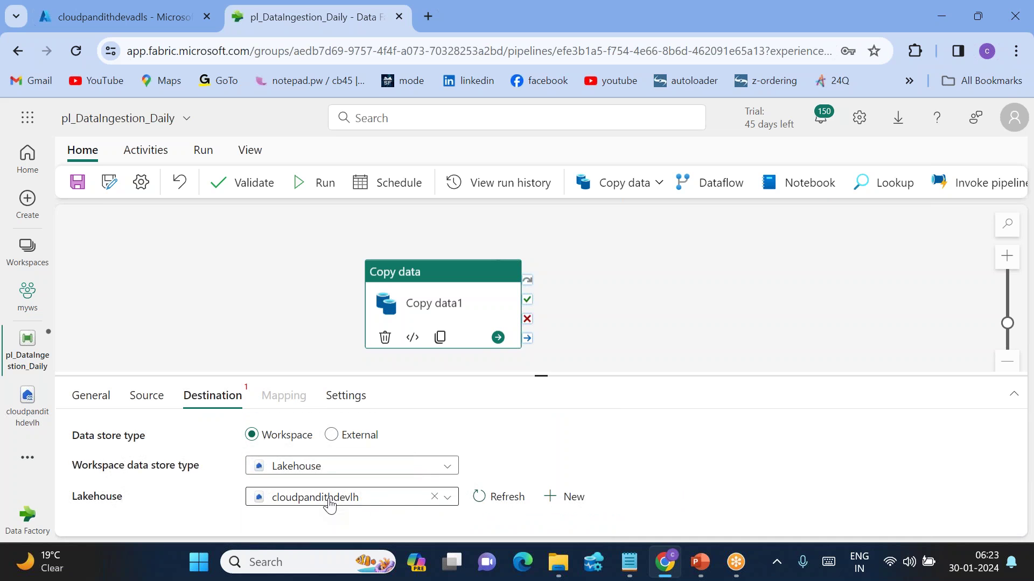
{"action": "scroll", "coordinate": [406, 506], "scroll_direction": "down", "scroll_amount": 3}
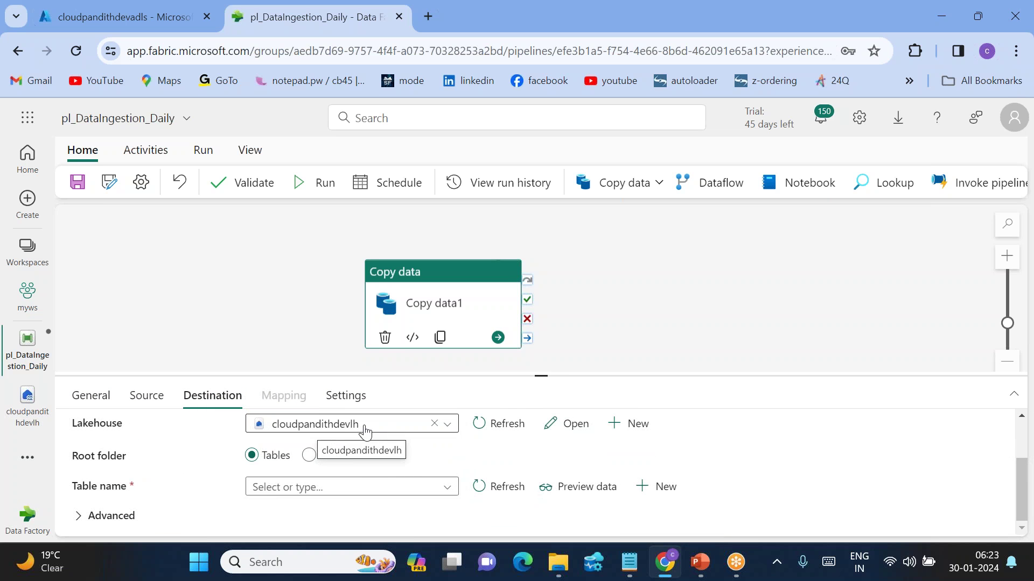
{"action": "left_click", "coordinate": [309, 455]}
{"action": "scroll", "coordinate": [384, 477], "scroll_direction": "down", "scroll_amount": 1}
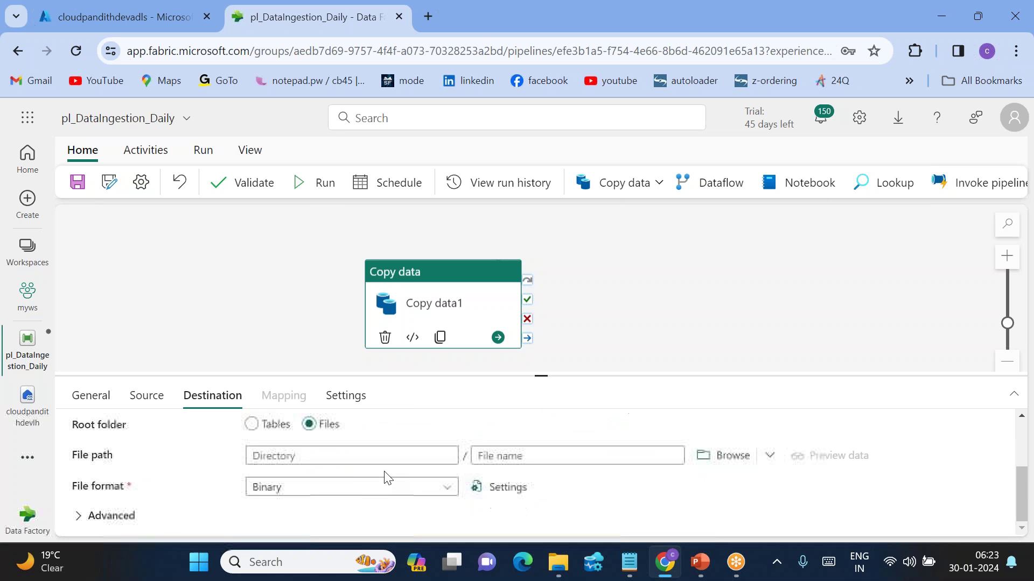
{"action": "left_click", "coordinate": [291, 451]}
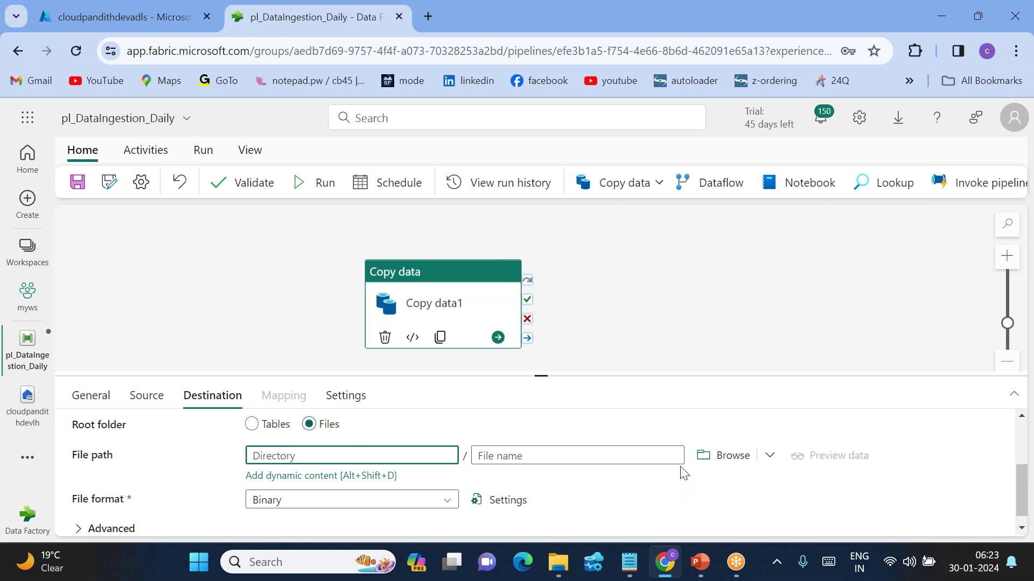
{"action": "left_click", "coordinate": [716, 455]}
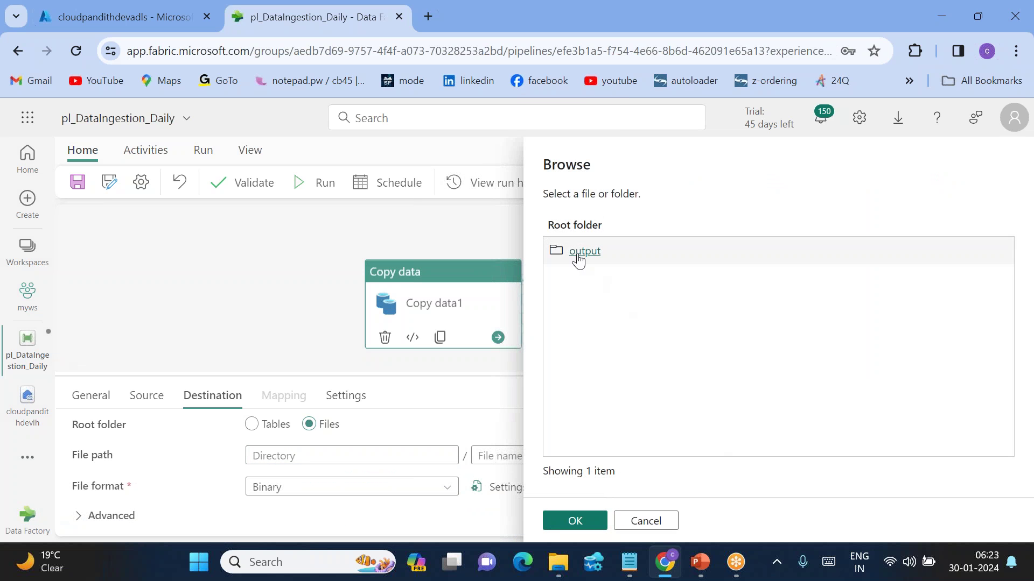
{"action": "left_click", "coordinate": [579, 256]}
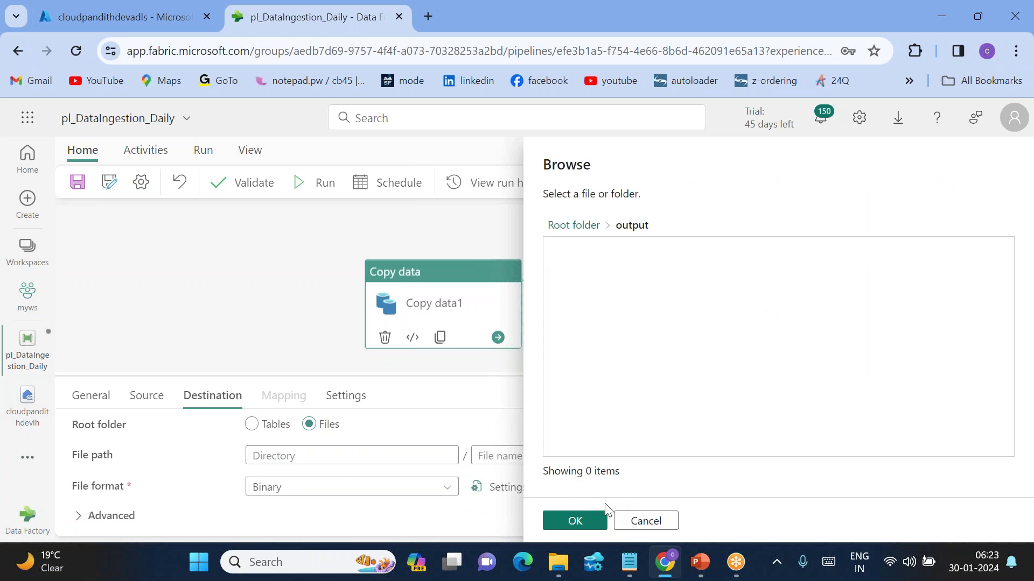
{"action": "left_click", "coordinate": [573, 521]}
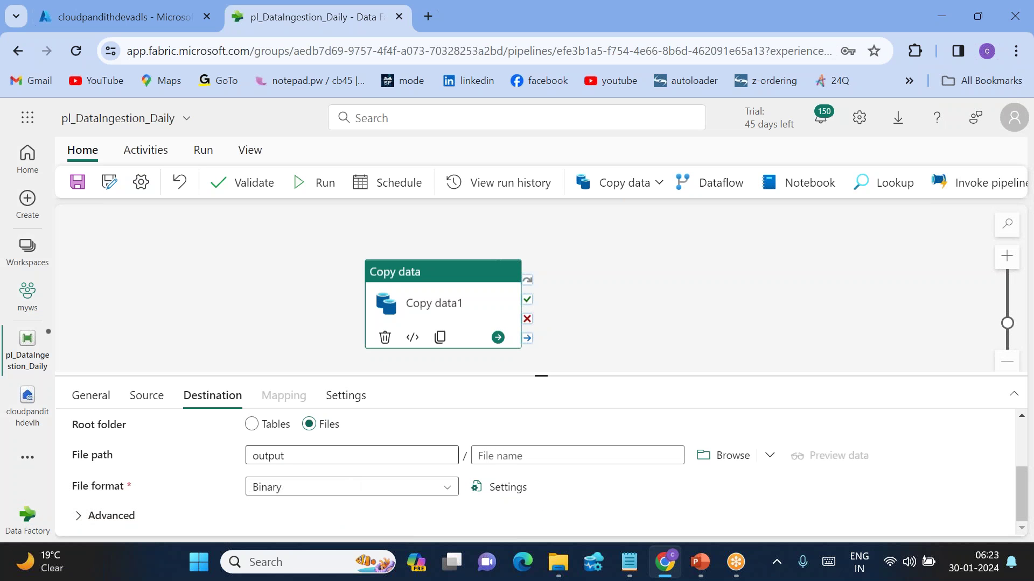
- Validate pl_DataIngestion_Daily with no errors found, then save and run it
{"action": "left_click", "coordinate": [257, 189]}
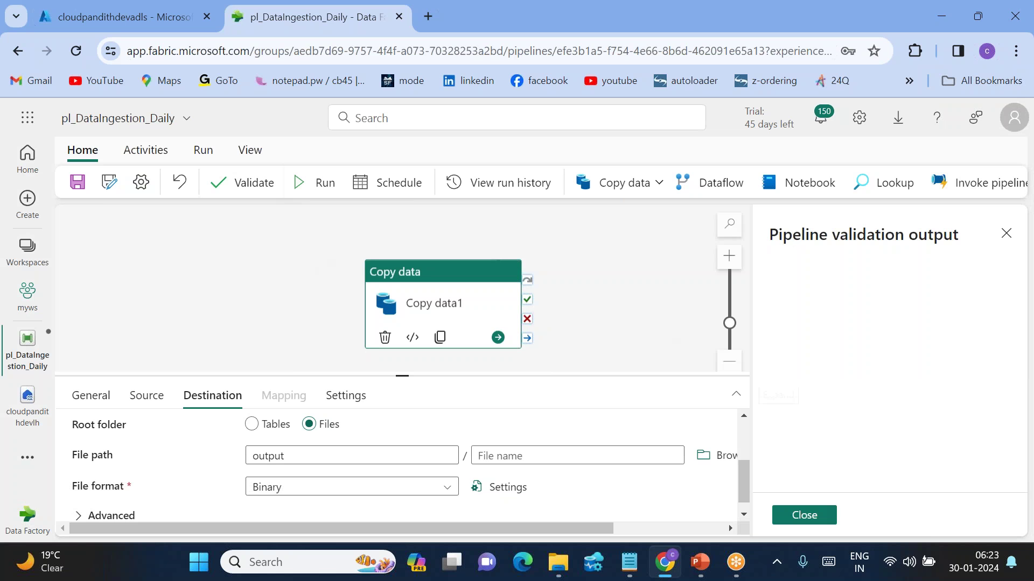
{"action": "left_click", "coordinate": [805, 516]}
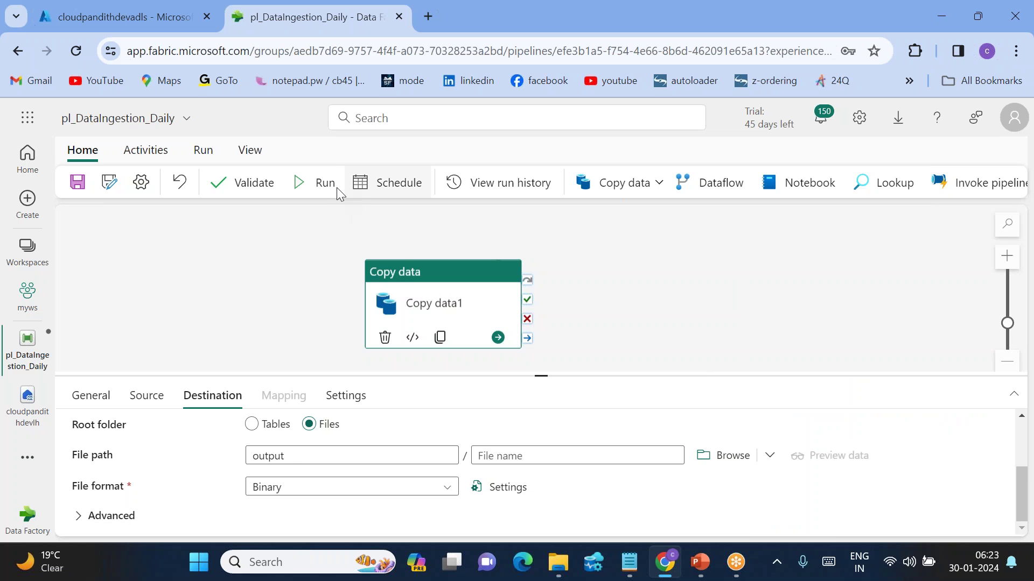
{"action": "left_click", "coordinate": [327, 186]}
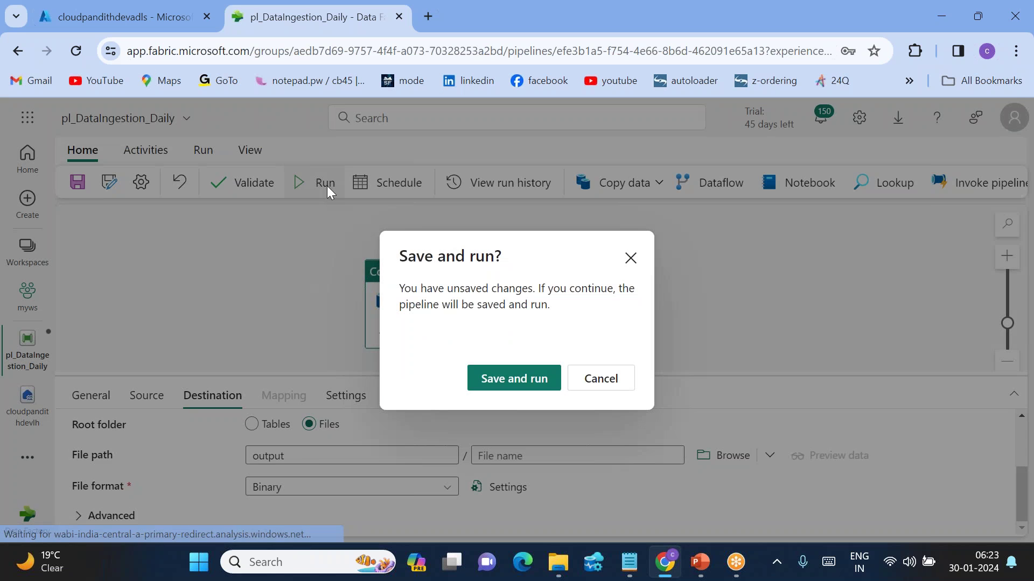
{"action": "left_click", "coordinate": [493, 384]}
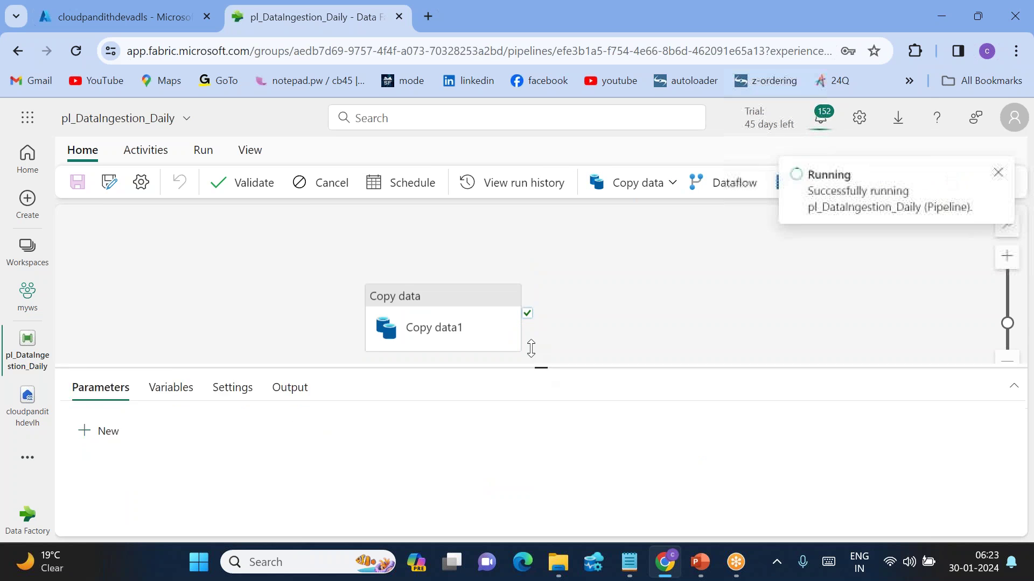
- Refresh the run output until it shows Succeeded, and check Copy data1 copied 3 files (903 bytes)
{"action": "left_click_drag", "start_coordinate": [535, 359], "coordinate": [526, 314]}
{"action": "left_click", "coordinate": [288, 335]}
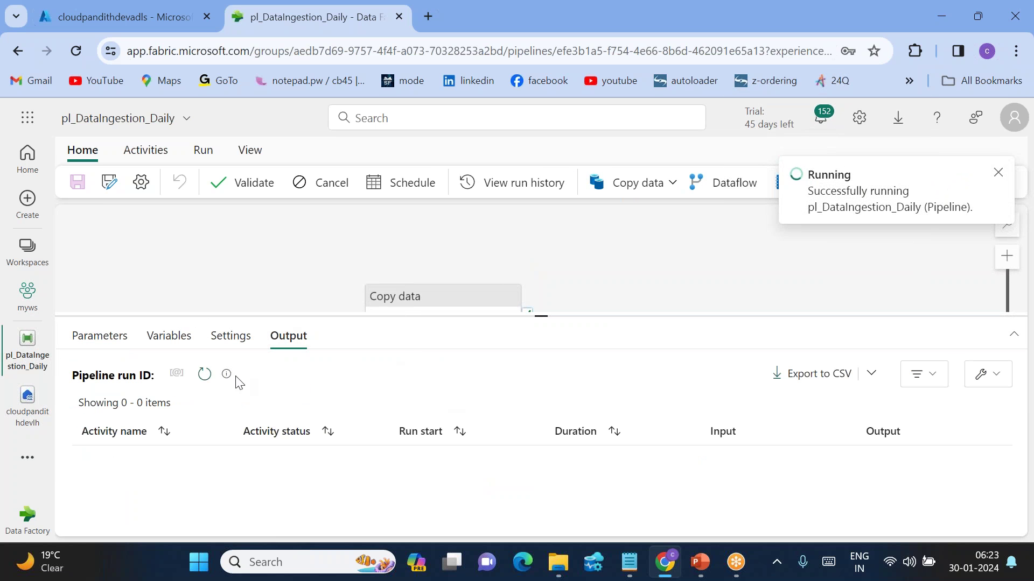
{"action": "left_click", "coordinate": [205, 373]}
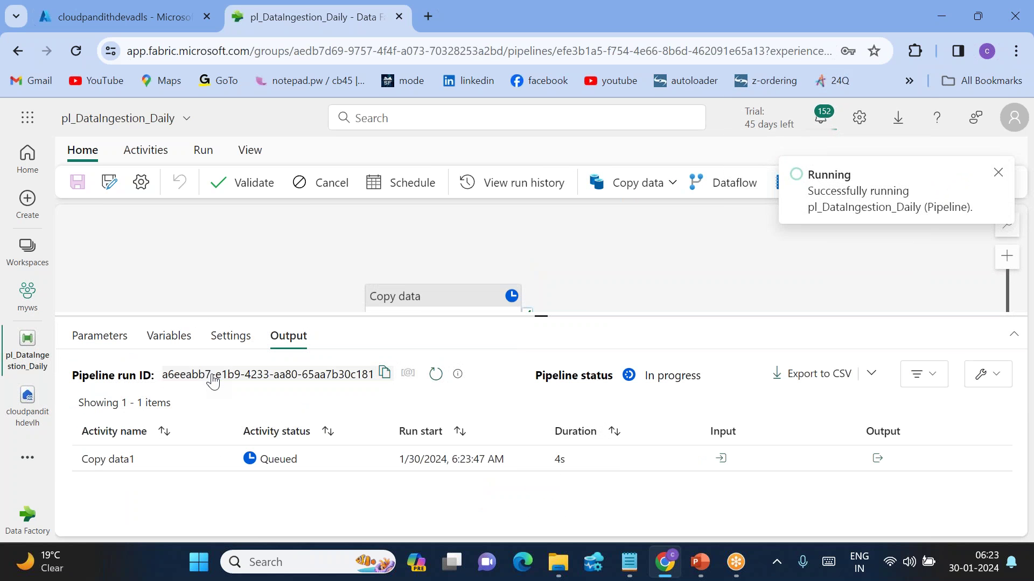
{"action": "left_click", "coordinate": [413, 374]}
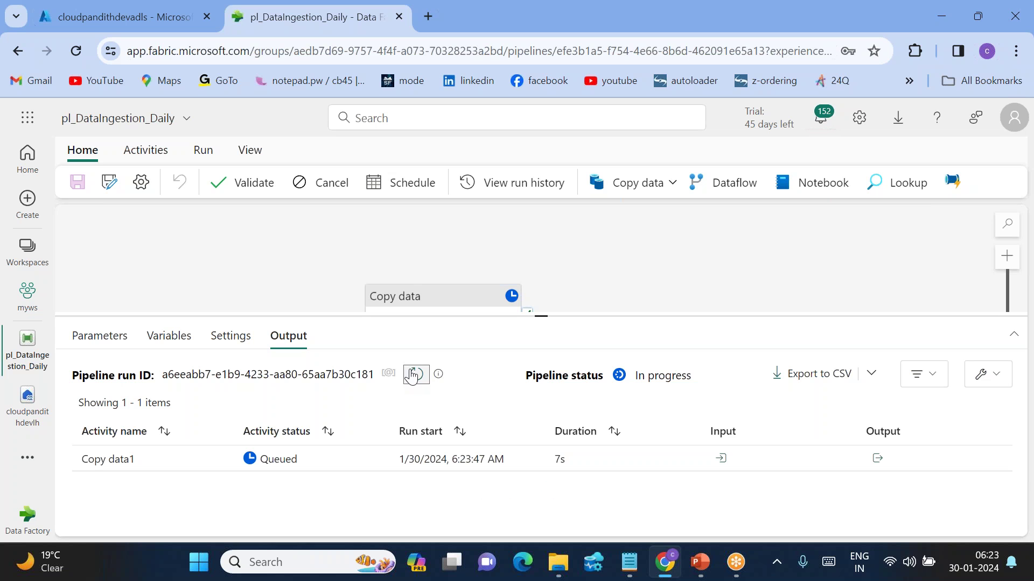
{"action": "left_click", "coordinate": [412, 374]}
{"action": "left_click", "coordinate": [413, 374]}
{"action": "left_click", "coordinate": [413, 374]}
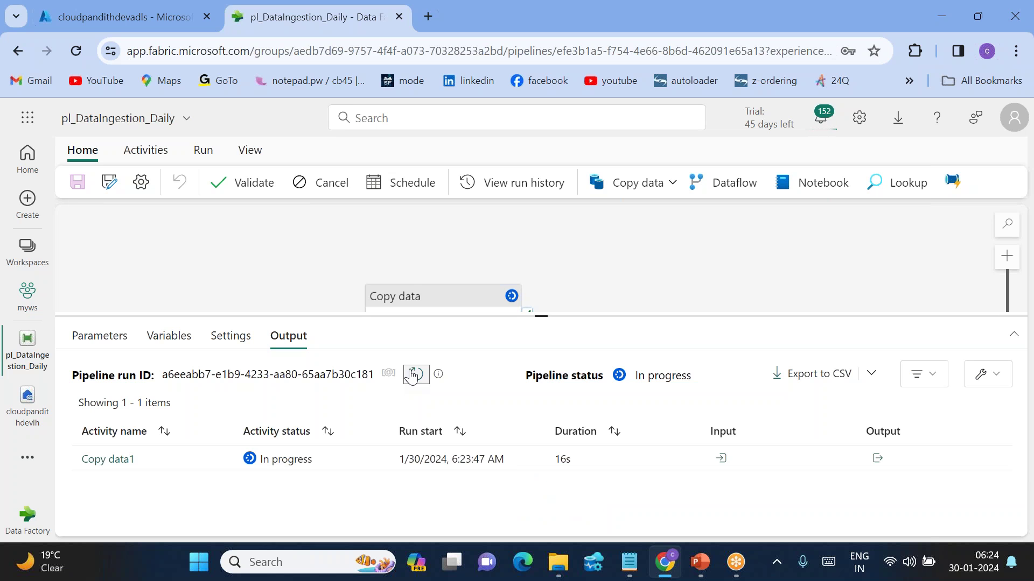
{"action": "left_click", "coordinate": [412, 374]}
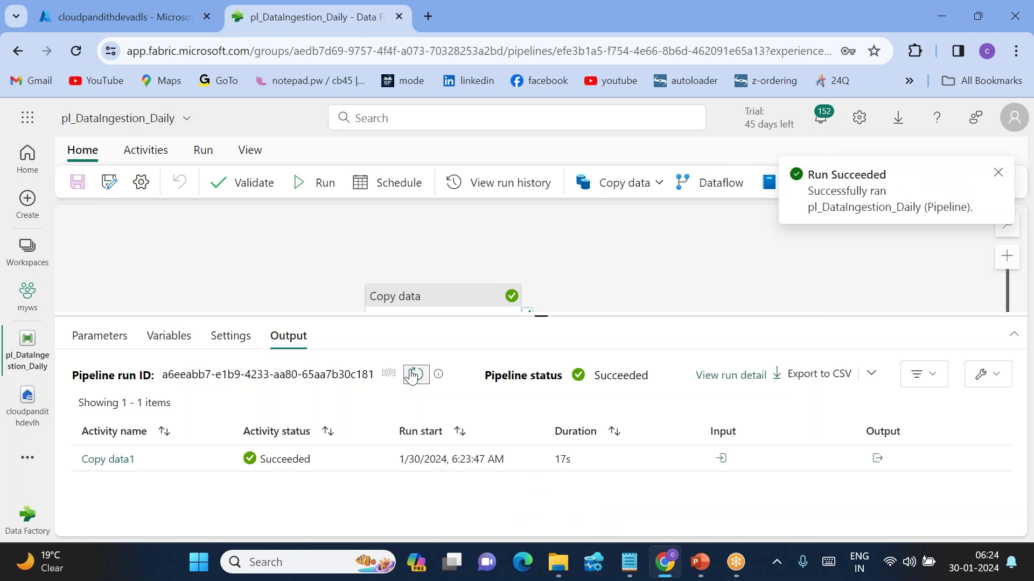
{"action": "left_click", "coordinate": [413, 376]}
{"action": "left_click", "coordinate": [111, 466]}
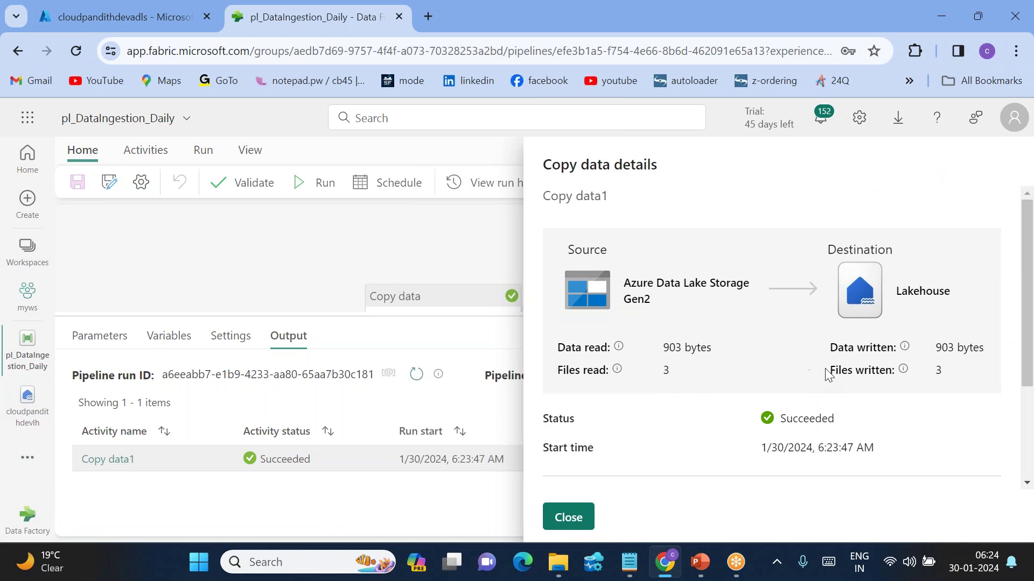
{"action": "left_click", "coordinate": [570, 518]}
- Refresh the lakehouse output folder to list credit_daily.csv, credit_monthly.csv and credit_weekly.csv
{"action": "left_click", "coordinate": [14, 416]}
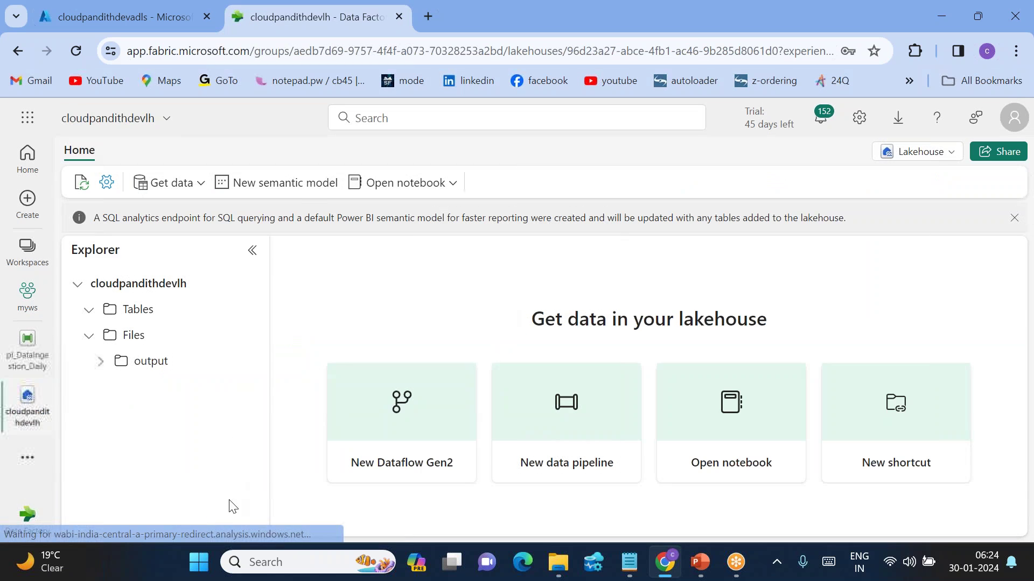
{"action": "left_click", "coordinate": [165, 363]}
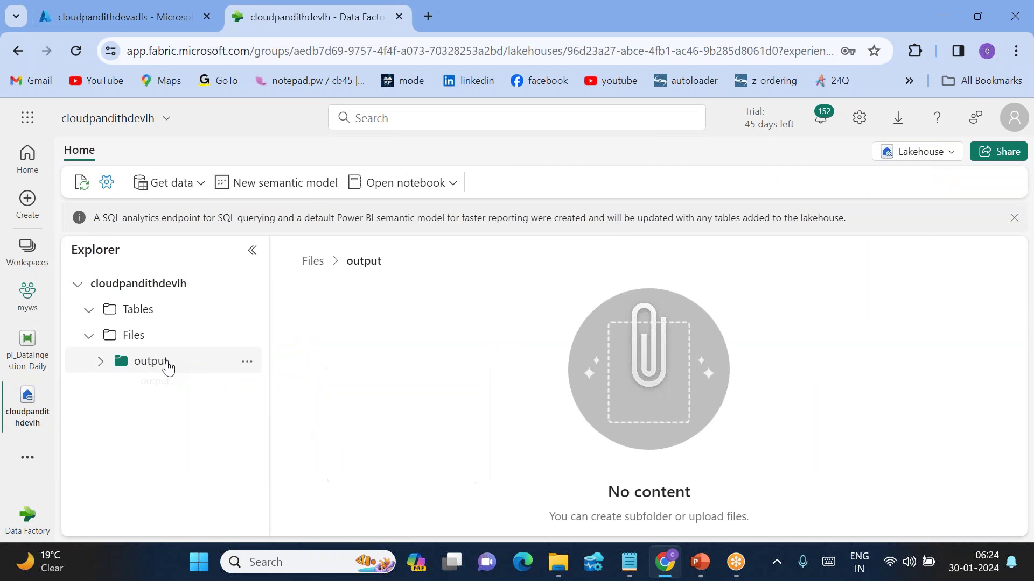
{"action": "left_click", "coordinate": [246, 363]}
{"action": "left_click", "coordinate": [288, 521]}
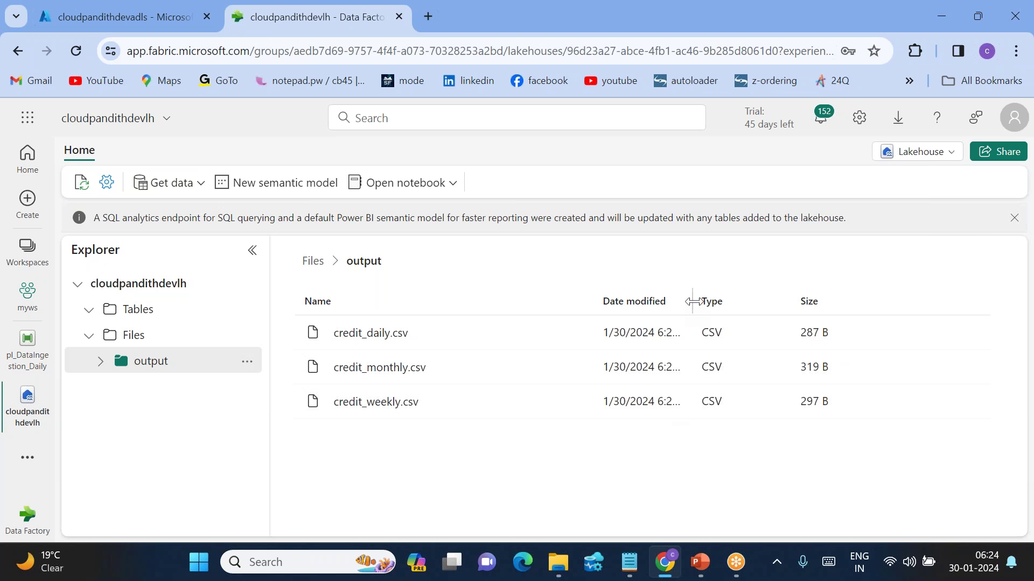
{"action": "left_click_drag", "start_coordinate": [693, 301], "coordinate": [744, 299]}
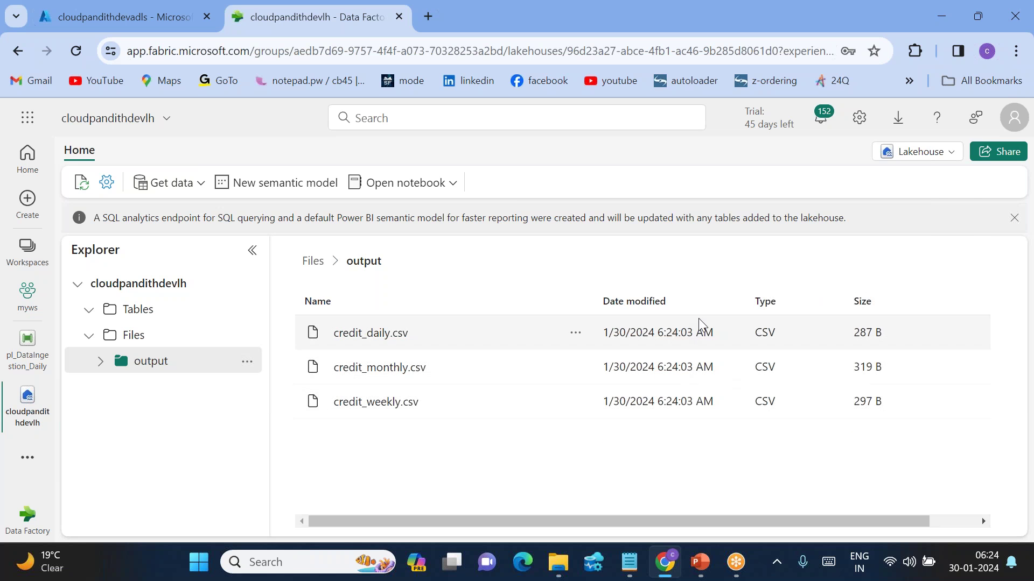